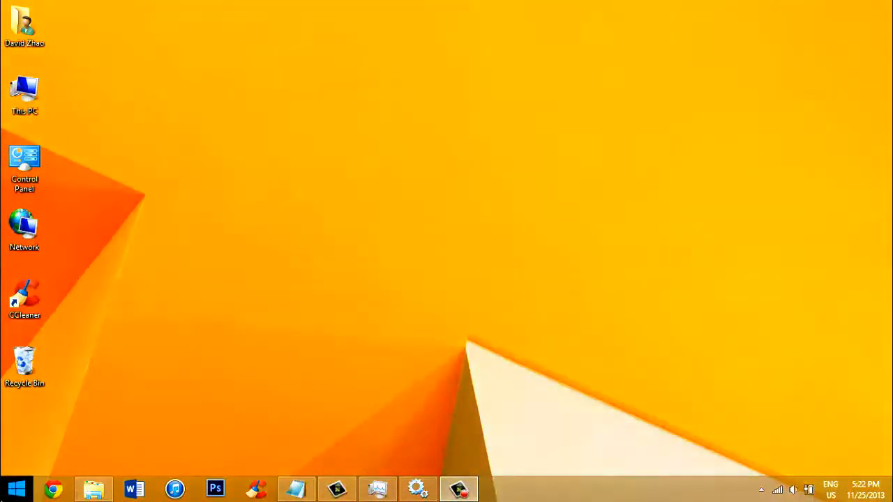
# Open Task Manager from the desktop taskbar
pyautogui.click(17, 489)
pyautogui.click(16, 489)
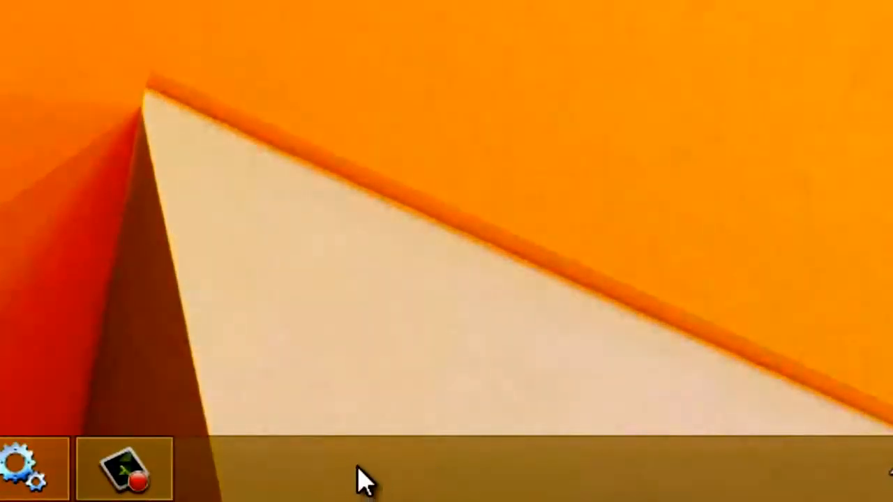
pyautogui.rightClick(363, 481)
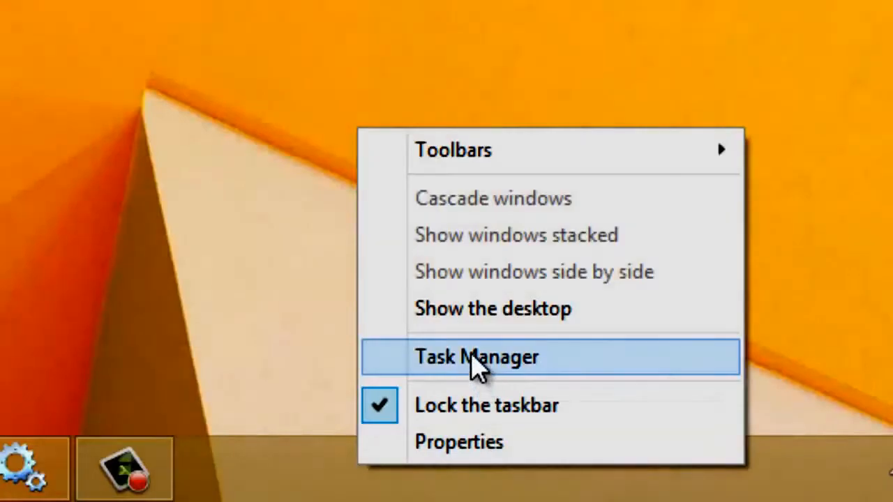
pyautogui.click(480, 369)
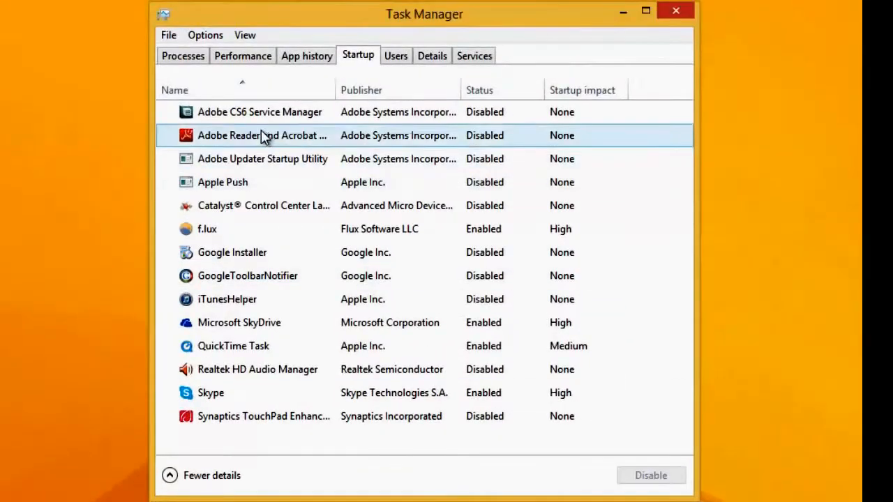
# Show the running processes, collapse Task Manager to its compact view, and restore the detailed view
pyautogui.click(191, 60)
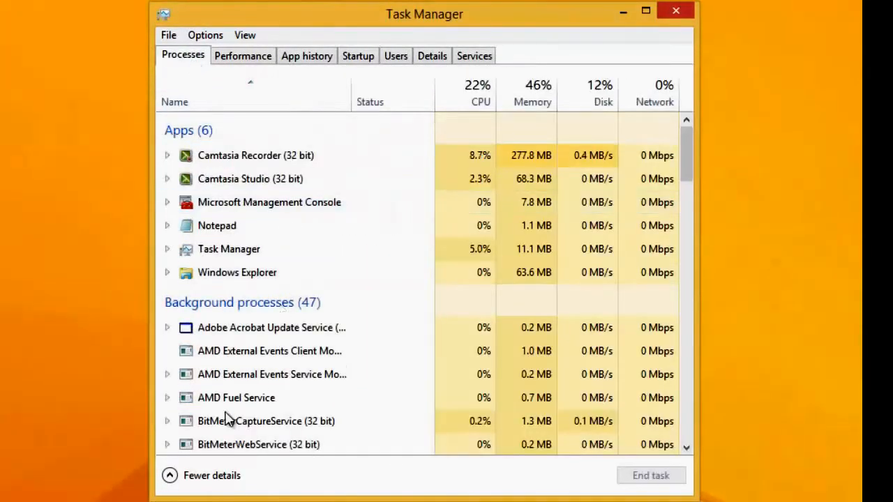
pyautogui.click(210, 478)
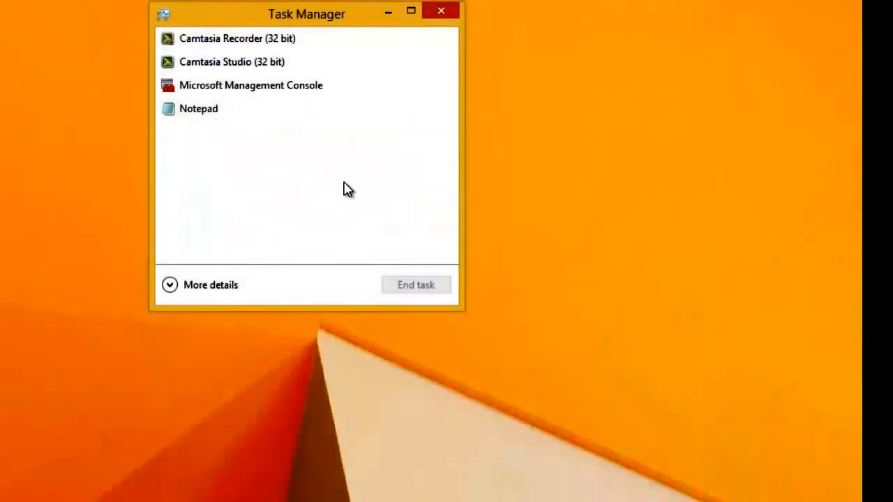
pyautogui.moveTo(328, 13); pyautogui.dragTo(315, 0)
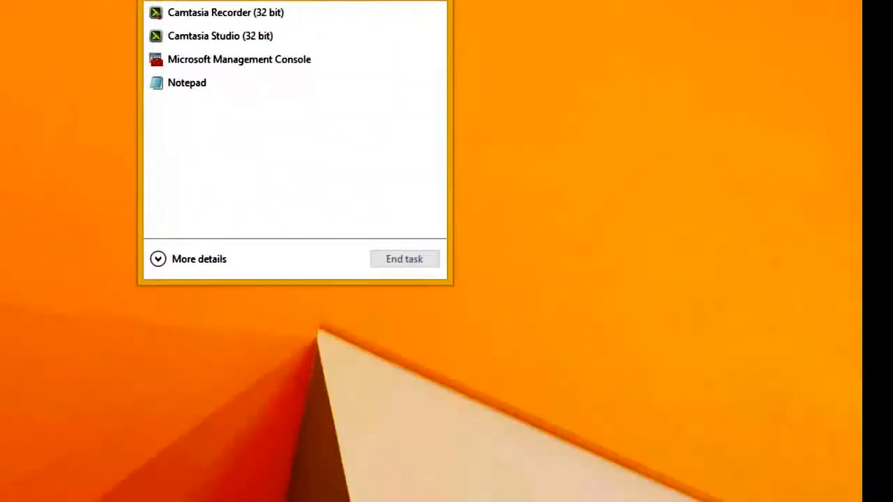
pyautogui.click(198, 260)
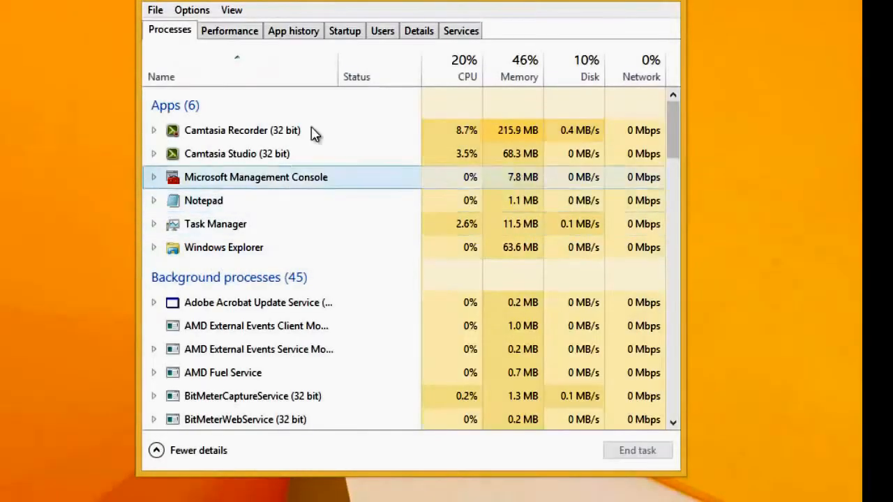
# Sort the startup programs by startup impact and disable QuickTime Task
pyautogui.click(349, 32)
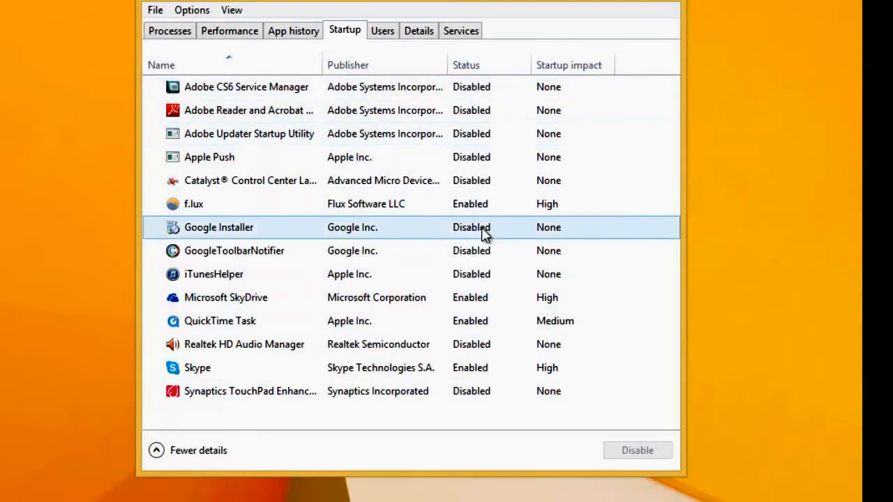
pyautogui.click(584, 65)
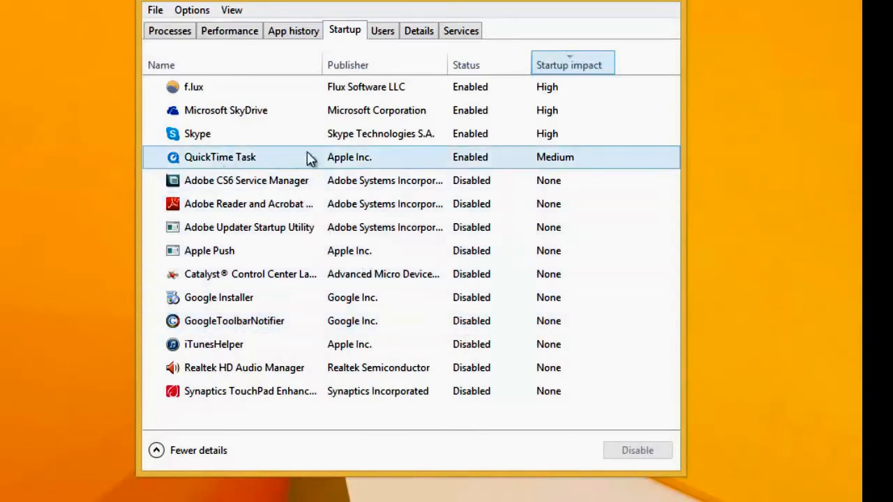
pyautogui.rightClick(334, 162)
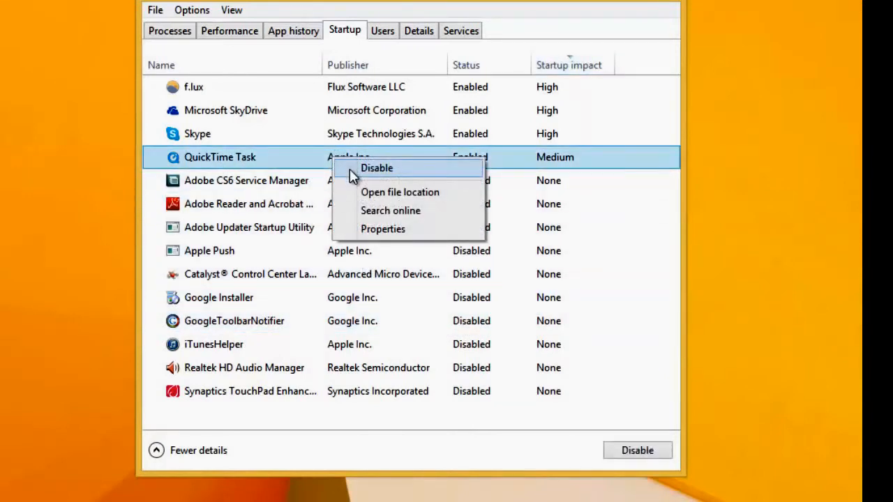
pyautogui.click(349, 169)
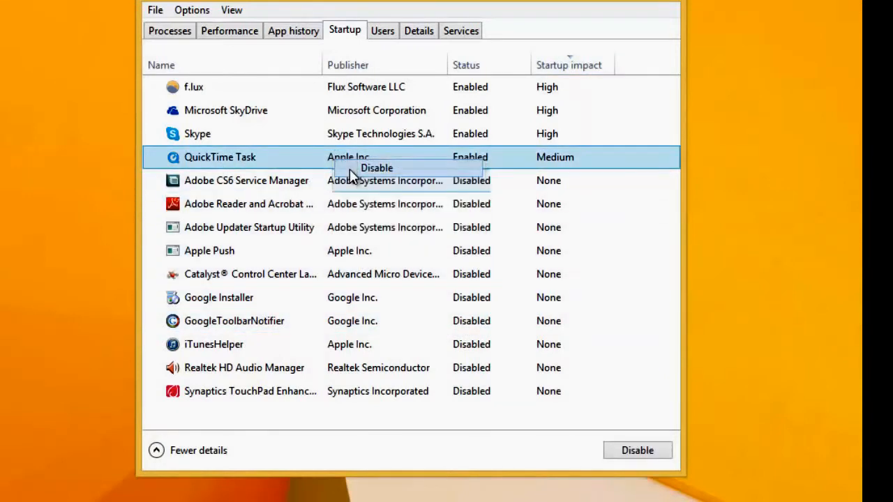
pyautogui.click(501, 182)
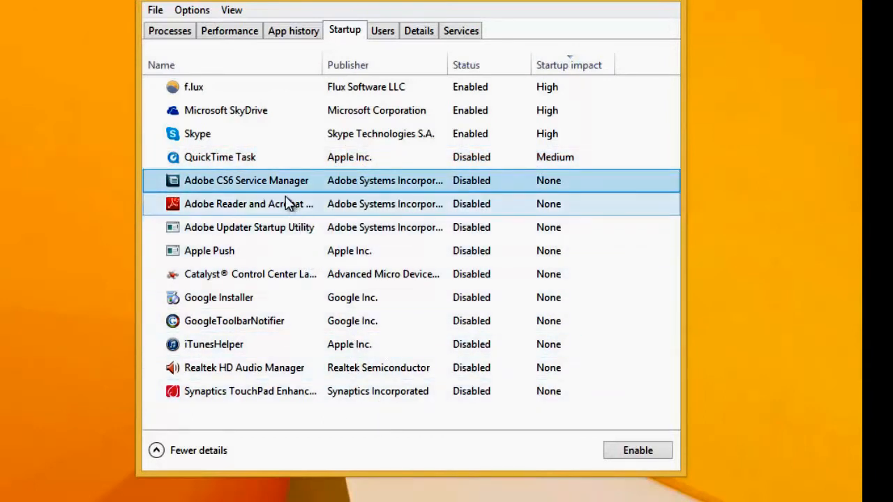
pyautogui.click(266, 157)
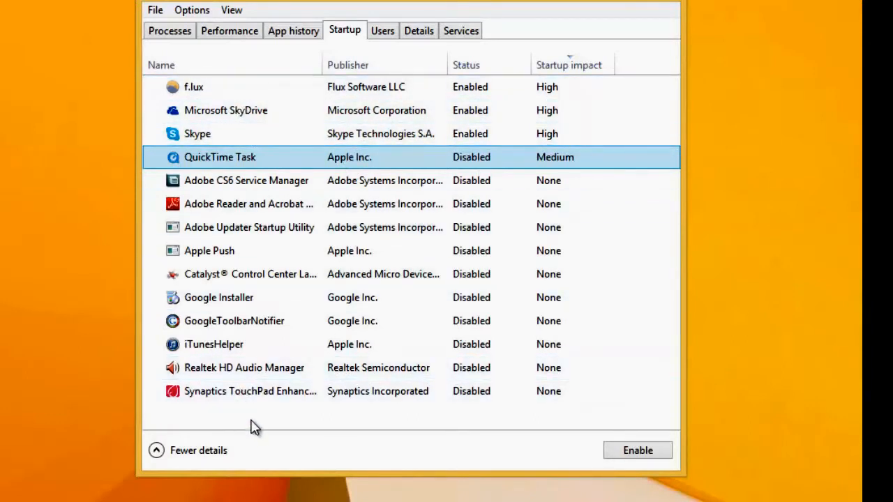
pyautogui.click(358, 293)
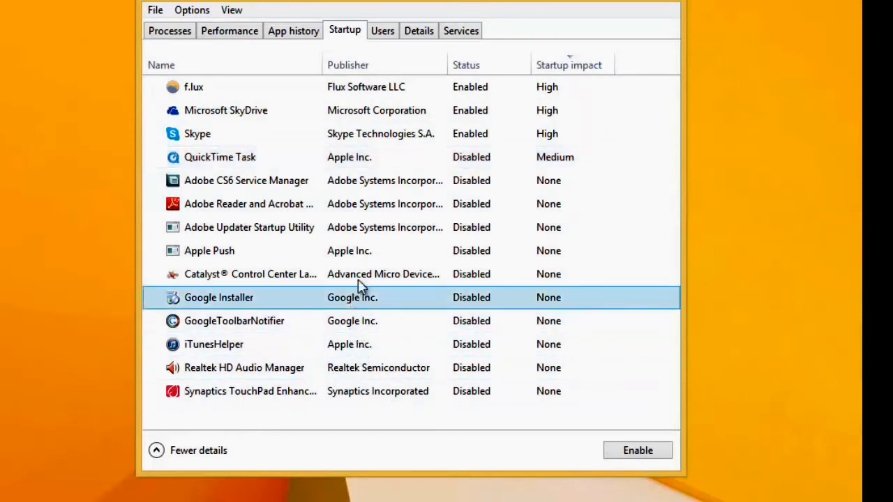
pyautogui.click(418, 161)
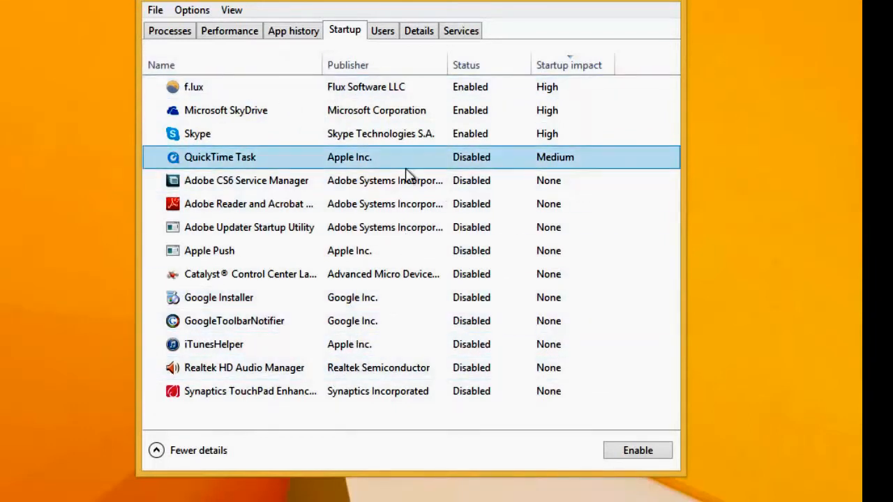
pyautogui.rightClick(359, 168)
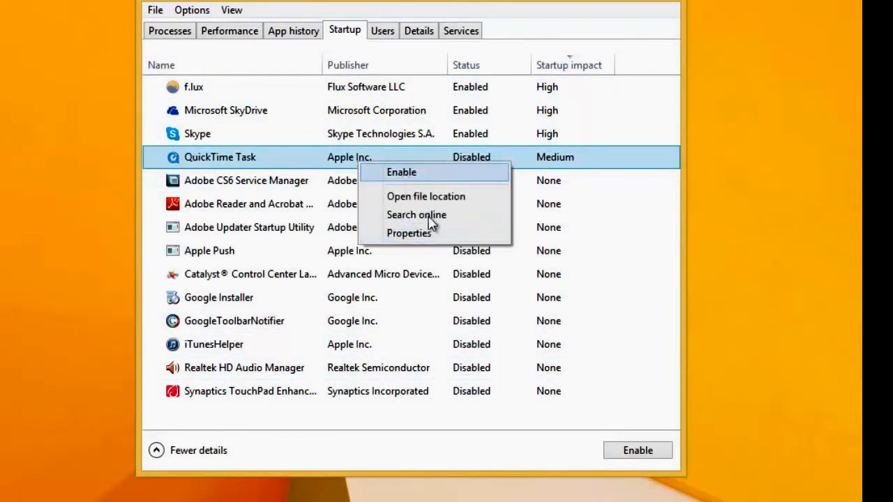
pyautogui.click(347, 254)
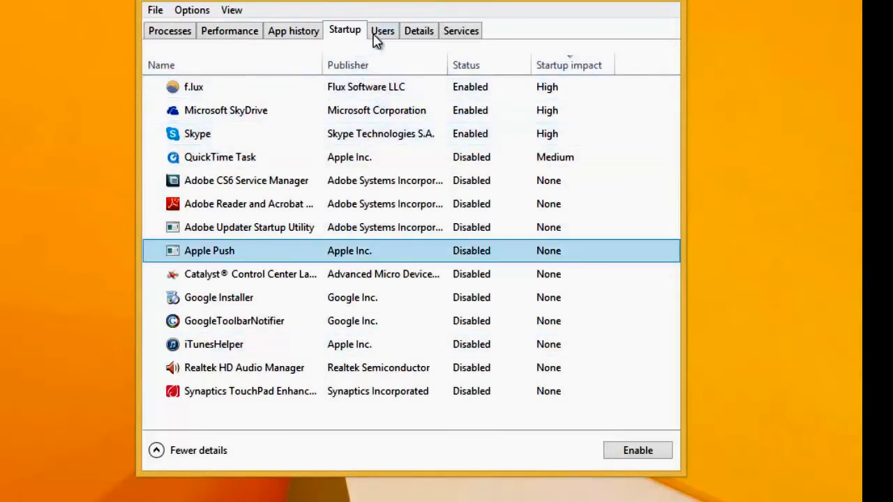
# Open the full Services console from Task Manager's services list and widen its Name column to show complete service names
pyautogui.click(460, 33)
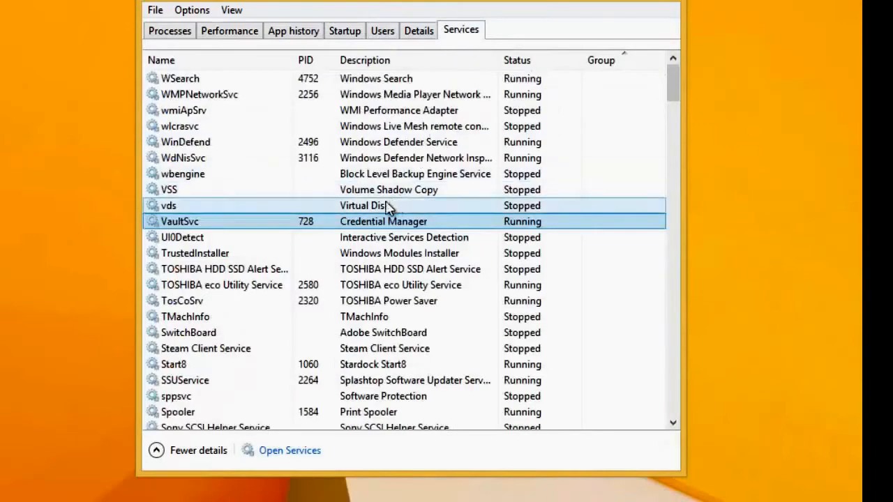
pyautogui.scroll(-6, 386, 237)
pyautogui.scroll(6, 398, 226)
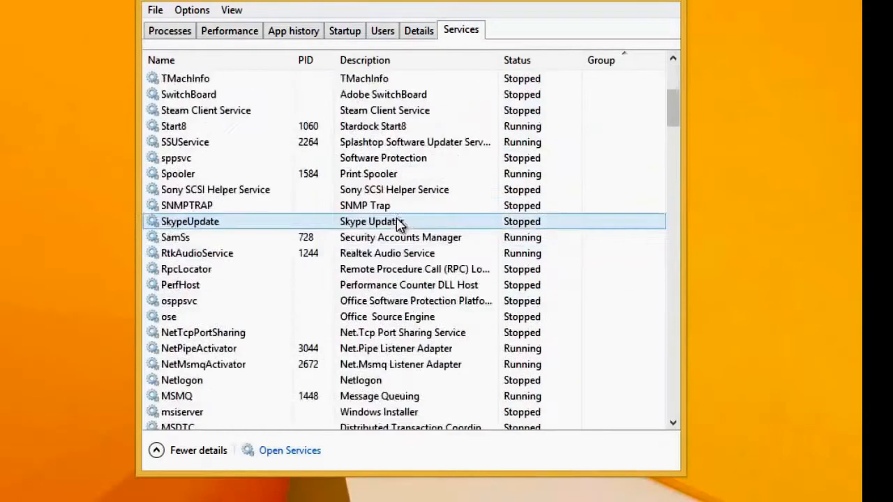
pyautogui.click(284, 454)
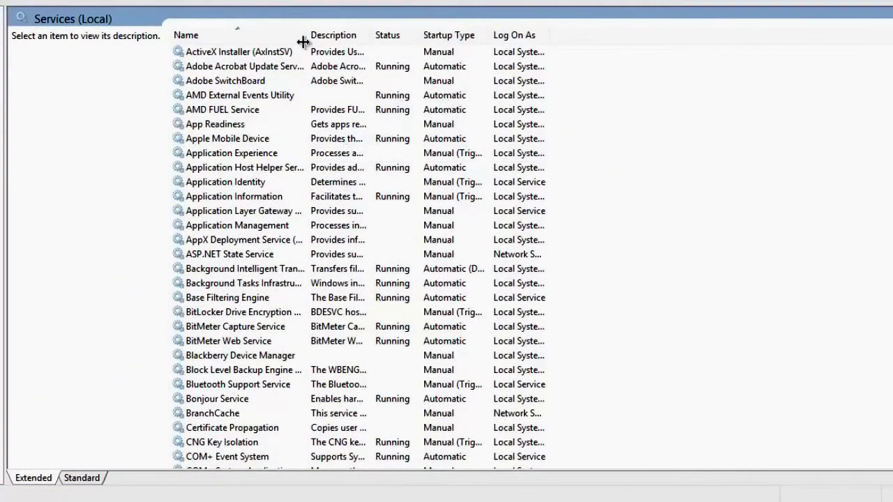
pyautogui.moveTo(302, 42); pyautogui.dragTo(432, 43)
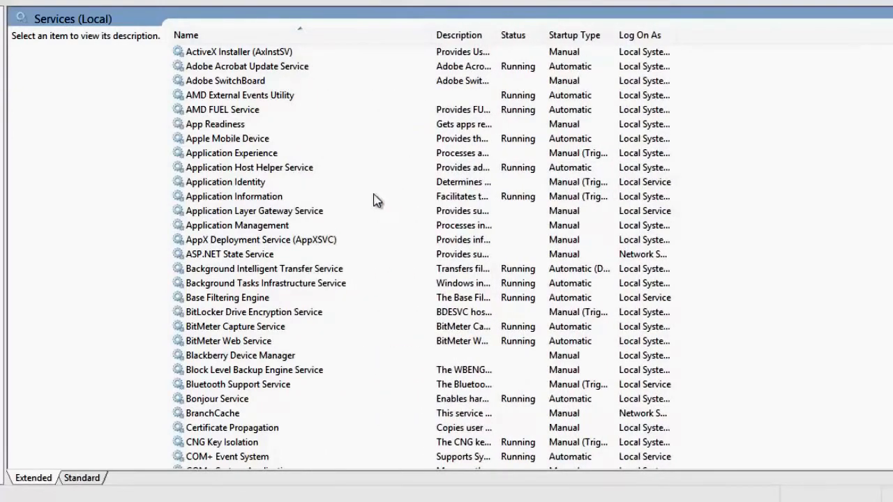
# Look through the services list and examine the descriptions of Application Information and Base Filtering Engine
pyautogui.click(377, 199)
pyautogui.scroll(-6, 383, 245)
pyautogui.scroll(6, 387, 249)
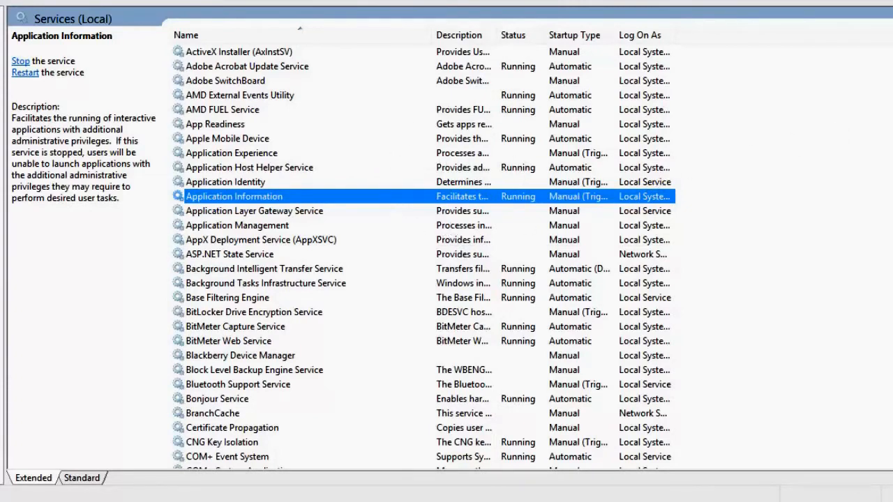
pyautogui.scroll(-2, 425, 255)
pyautogui.scroll(2, 425, 256)
pyautogui.scroll(-7, 502, 255)
pyautogui.scroll(7, 501, 254)
pyautogui.click(328, 300)
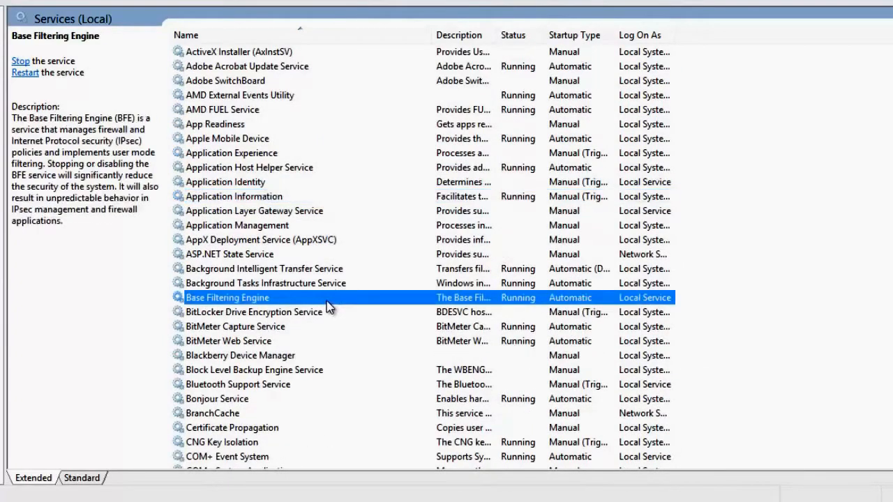
pyautogui.scroll(-2, 327, 297)
pyautogui.scroll(2, 326, 286)
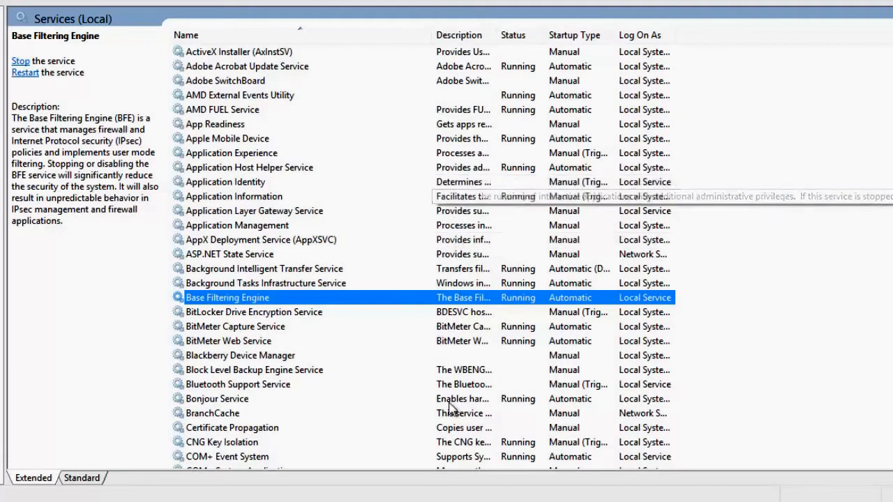
# Switch to the untitled Notepad notes and examine the services listed under SET TO MANUAL, starting with Application Experience
pyautogui.click(300, 501)
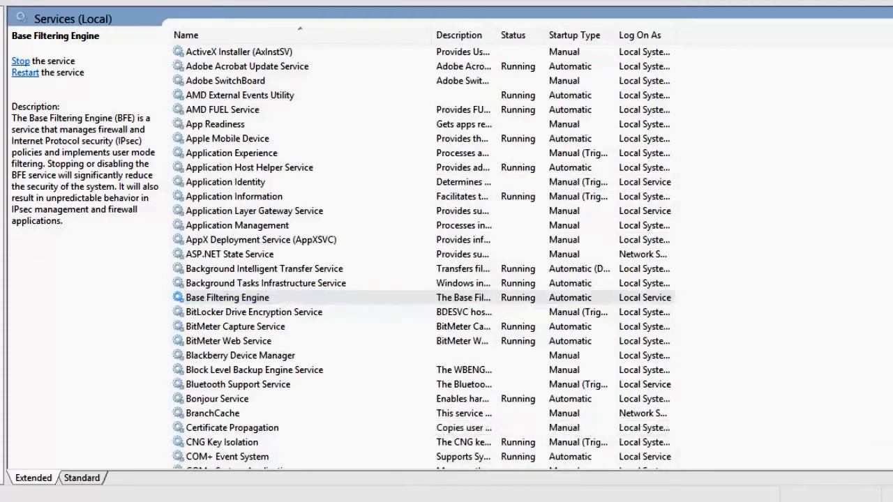
pyautogui.moveTo(182, 293); pyautogui.dragTo(452, 293)
pyautogui.scroll(-5, 455, 290)
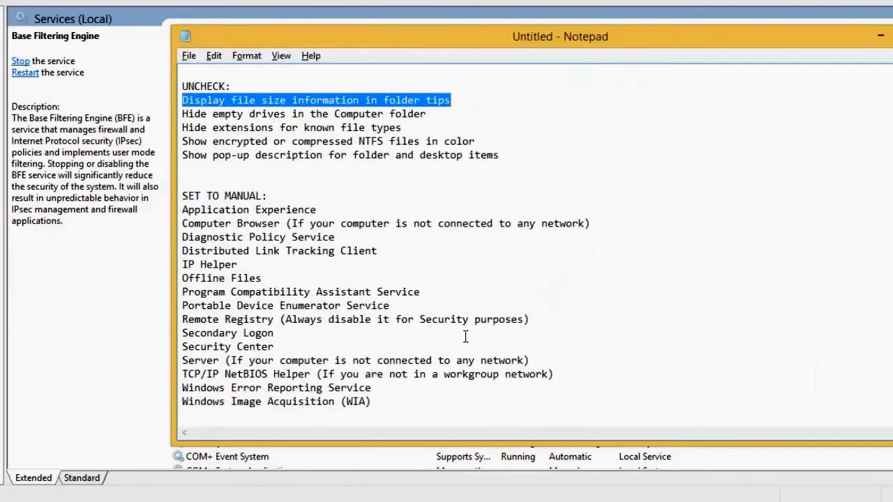
pyautogui.click(401, 335)
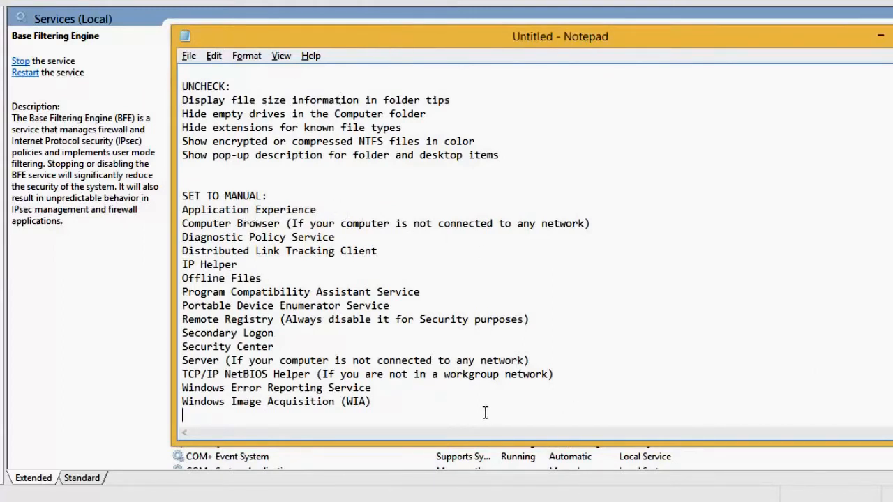
pyautogui.moveTo(485, 413); pyautogui.dragTo(455, 433)
pyautogui.moveTo(444, 52); pyautogui.dragTo(449, 104)
pyautogui.moveTo(206, 262); pyautogui.dragTo(386, 256)
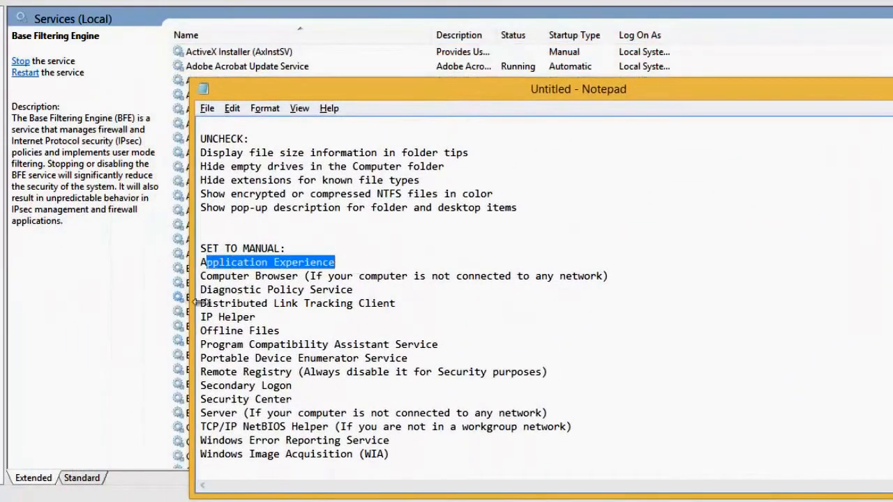
# Return to the Services console and set the Application Experience service's startup type to Manual
pyautogui.click(76, 299)
pyautogui.click(309, 197)
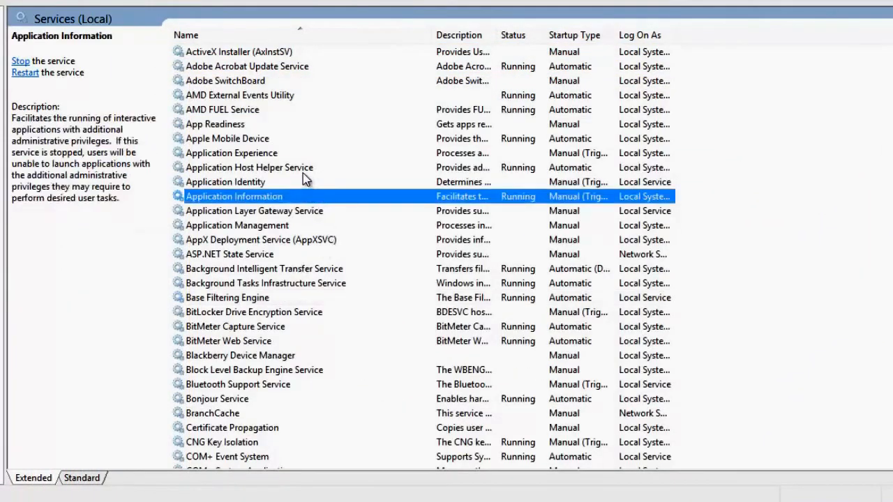
pyautogui.scroll(-1, 303, 173)
pyautogui.click(248, 111)
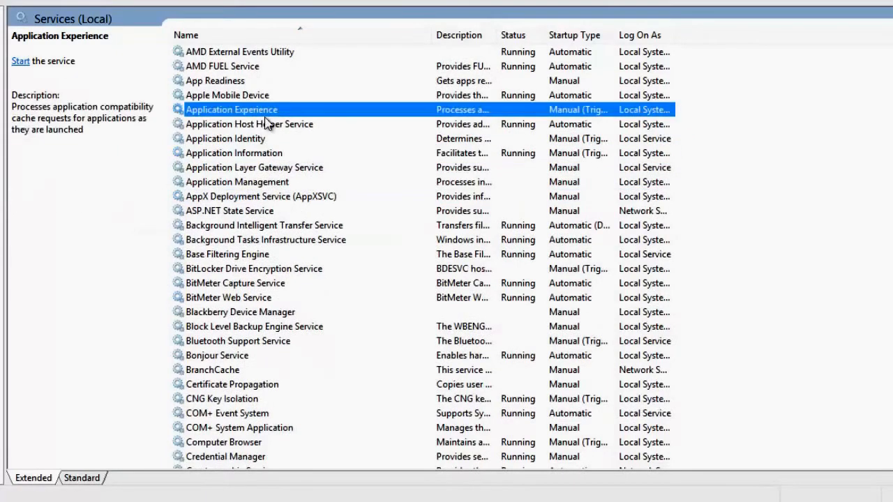
pyautogui.rightClick(254, 111)
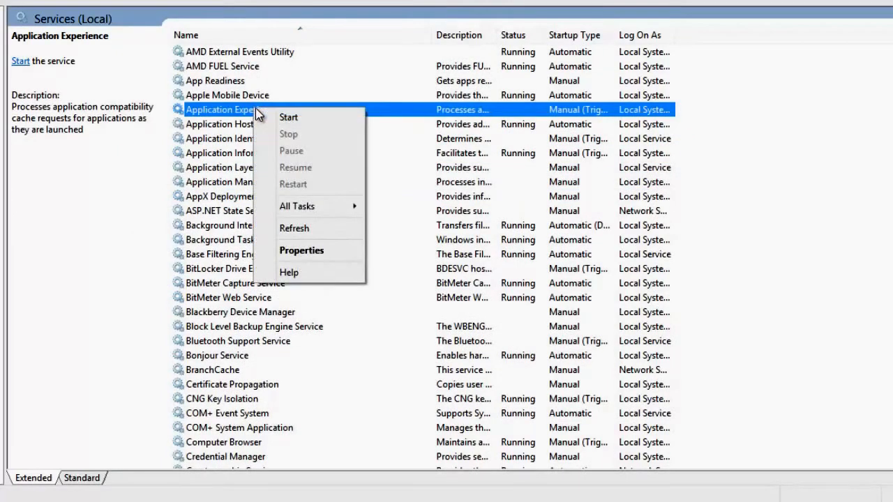
pyautogui.click(301, 252)
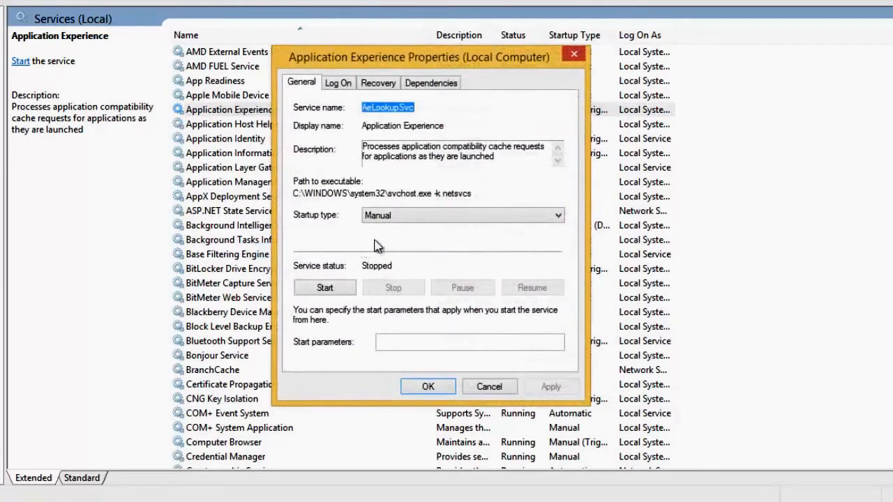
pyautogui.click(404, 217)
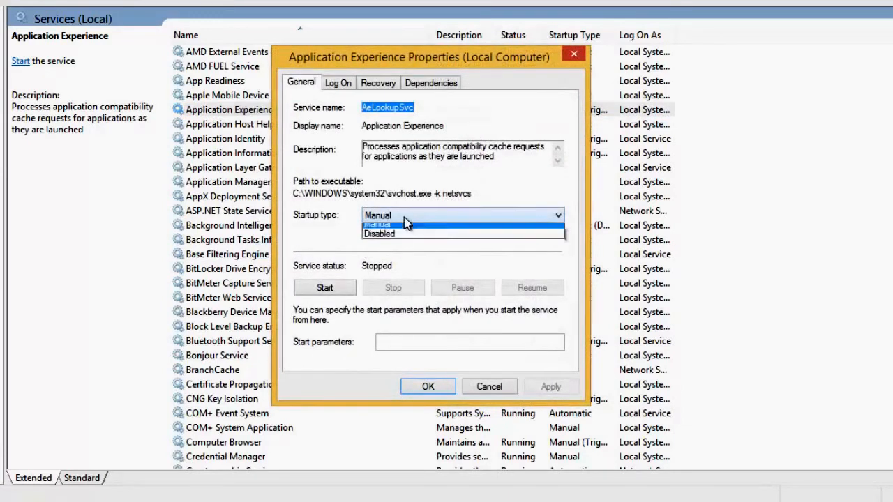
pyautogui.click(419, 249)
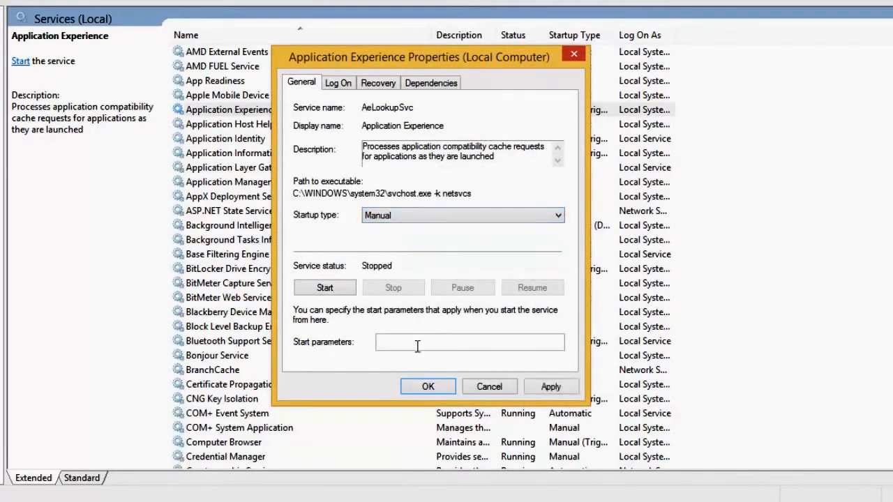
pyautogui.click(425, 388)
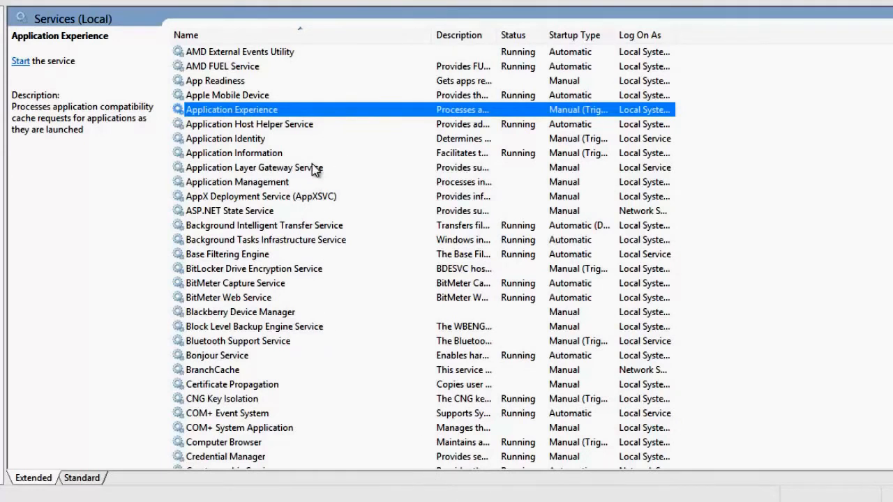
pyautogui.click(300, 198)
pyautogui.scroll(1, 293, 199)
pyautogui.click(269, 157)
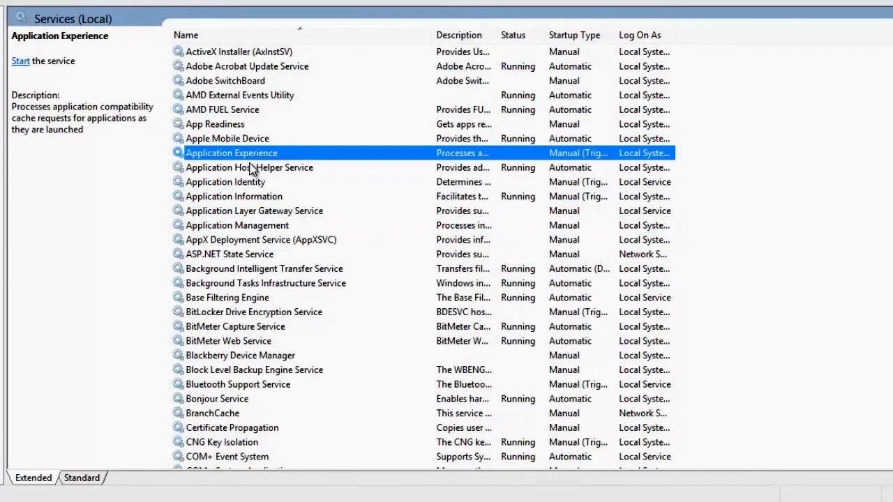
pyautogui.click(24, 106)
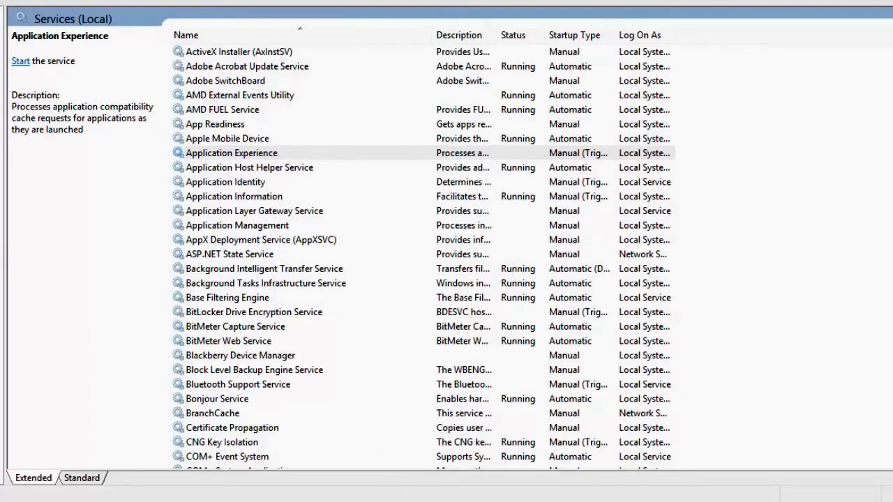
# Switch to the Notepad notes and examine the full SET TO MANUAL list, from Application Experience to Windows Image Acquisition (WIA)
pyautogui.click(309, 501)
pyautogui.click(293, 265)
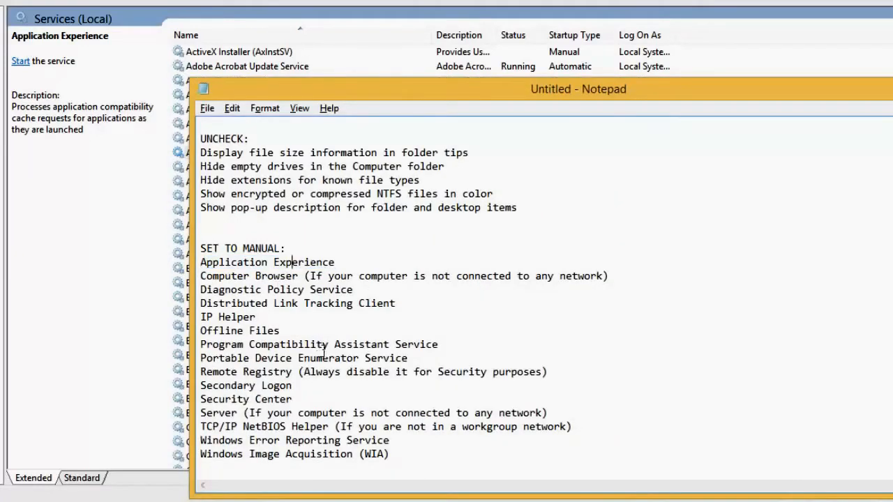
pyautogui.moveTo(201, 249); pyautogui.dragTo(556, 477)
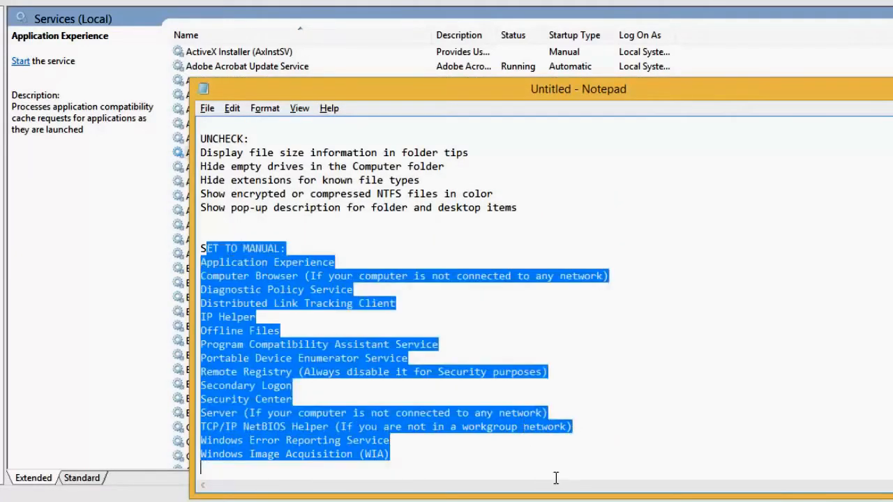
pyautogui.click(530, 454)
# Return to the Services console and look through the services list down to Print Spooler, checking startup types
pyautogui.click(113, 236)
pyautogui.click(418, 259)
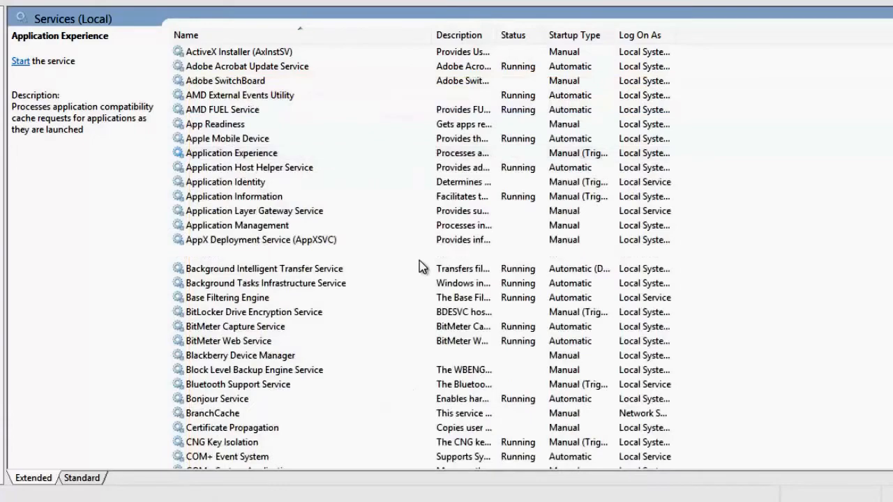
pyautogui.scroll(-15, 398, 256)
pyautogui.scroll(2, 362, 248)
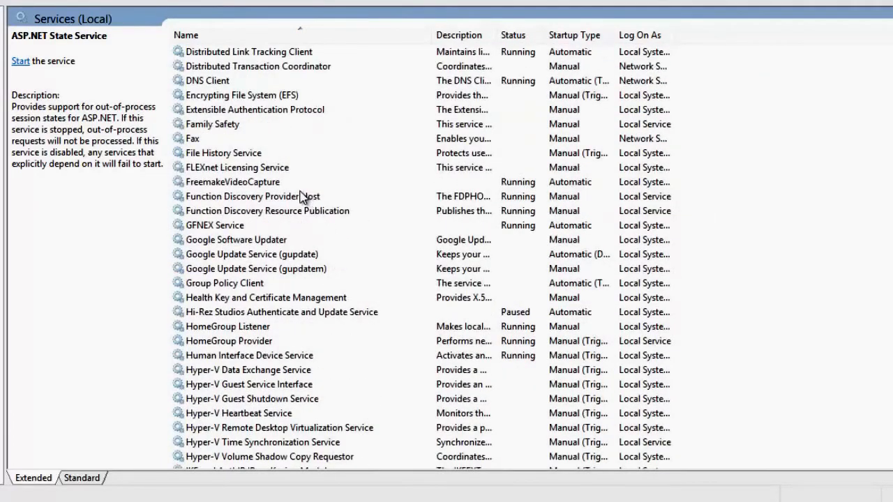
pyautogui.scroll(-2, 314, 279)
pyautogui.scroll(1, 310, 255)
pyautogui.scroll(-3, 293, 272)
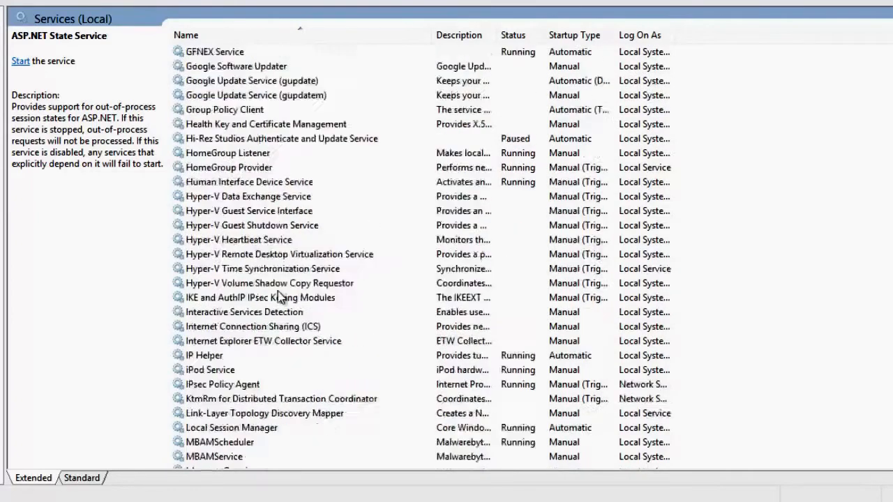
pyautogui.scroll(-3, 279, 296)
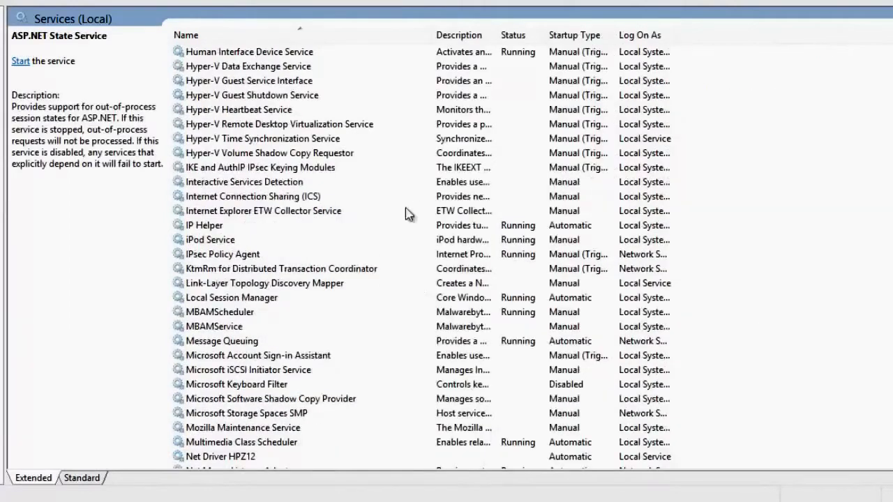
pyautogui.scroll(-9, 405, 212)
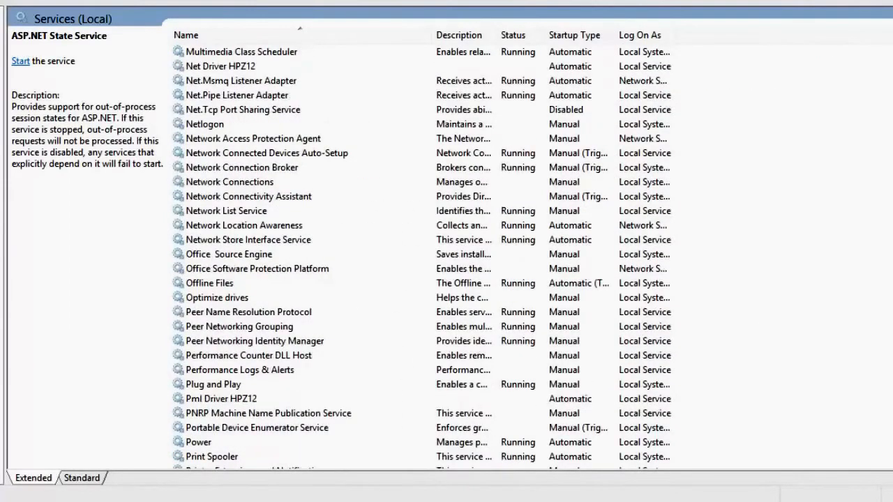
# Bring the Notepad notes back up and go to the visual effects listed under DISABLE: sysdm.cpl
pyautogui.click(312, 500)
pyautogui.scroll(5, 304, 339)
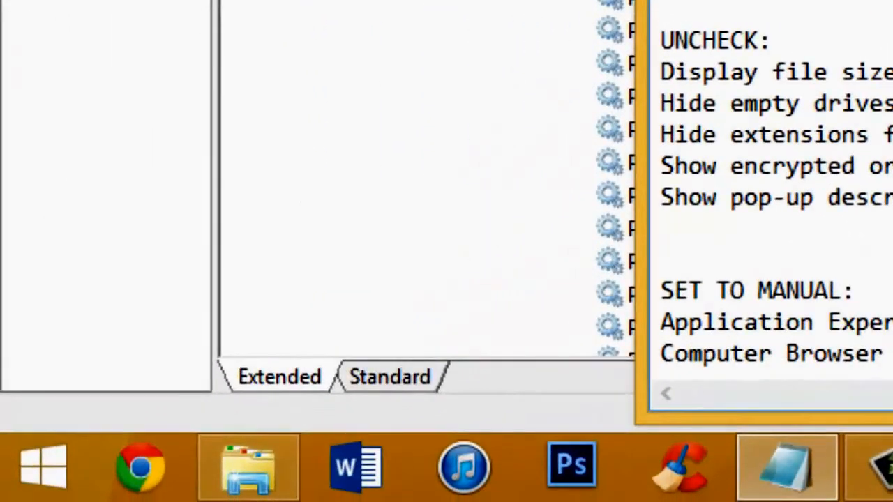
pyautogui.press('super+r')
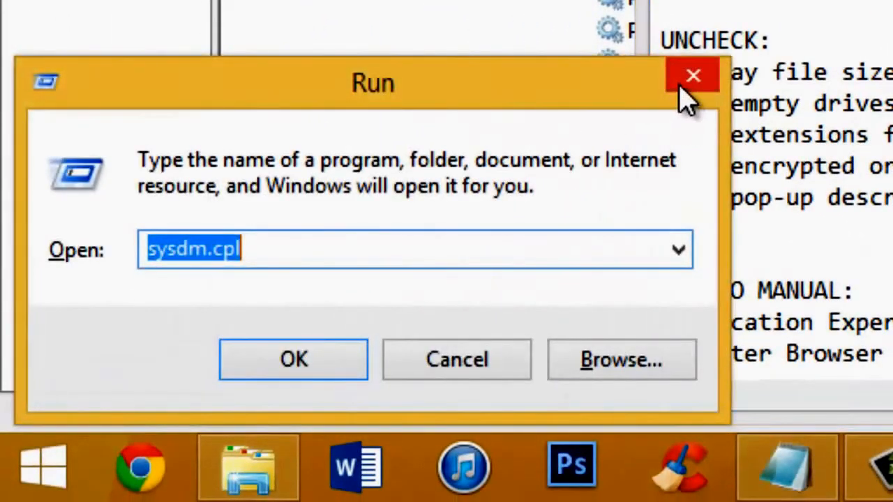
pyautogui.click(684, 83)
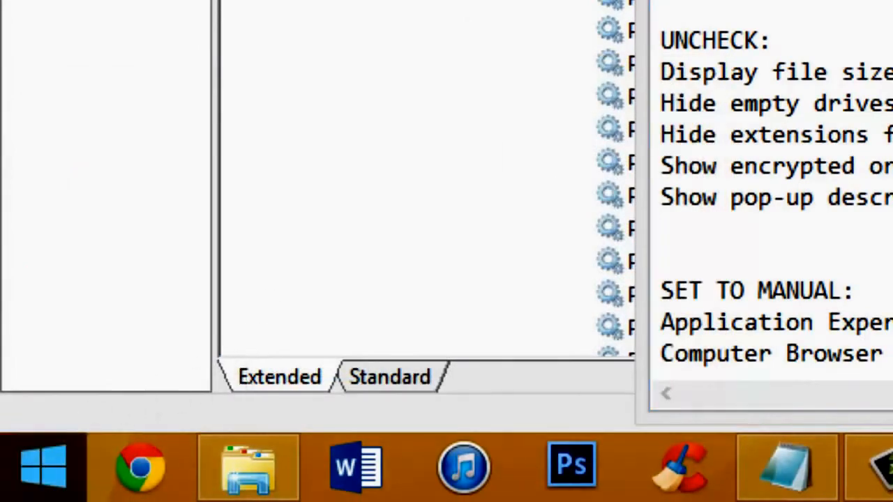
# Open the Run dialog and run sysdm.cpl to bring up System Properties
pyautogui.rightClick(32, 489)
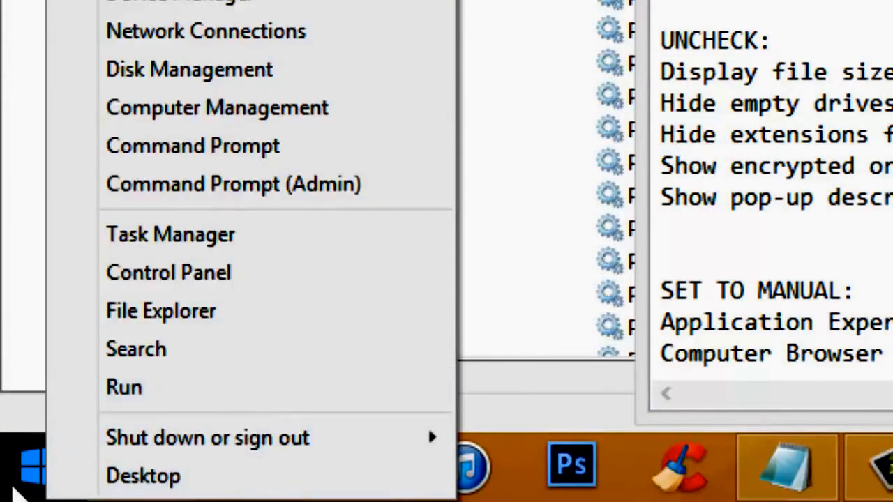
pyautogui.click(137, 387)
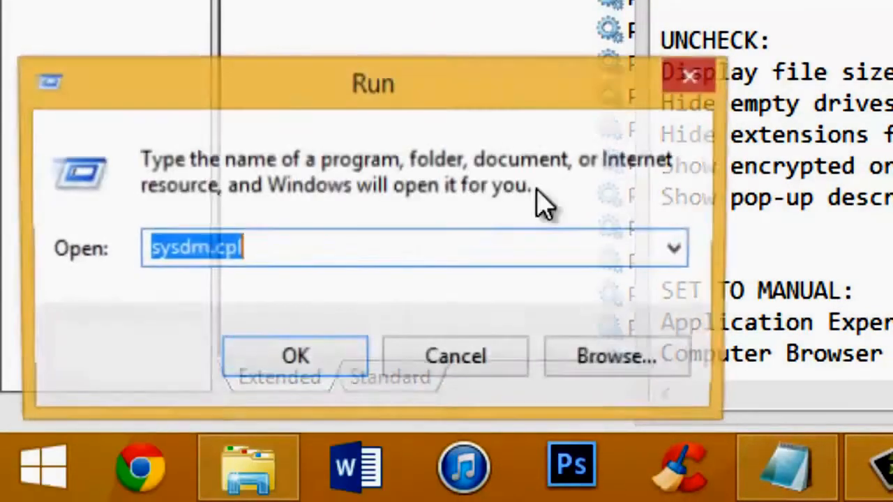
pyautogui.click(404, 249)
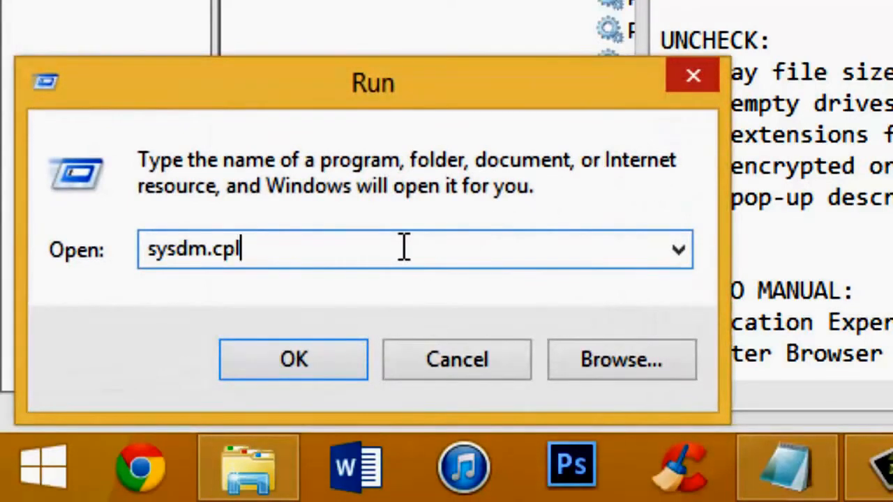
pyautogui.press('BackSpace')
pyautogui.press('BackSpace')
pyautogui.press('BackSpace')
pyautogui.press('BackSpace')
pyautogui.press('BackSpace')
pyautogui.press('BackSpace')
pyautogui.press('BackSpace')
pyautogui.press('BackSpace')
pyautogui.press('BackSpace')
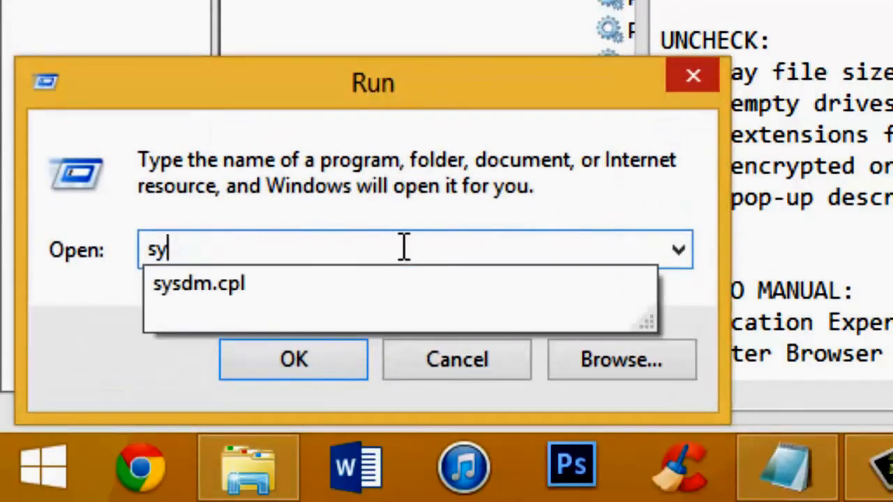
pyautogui.write('sysdm.')
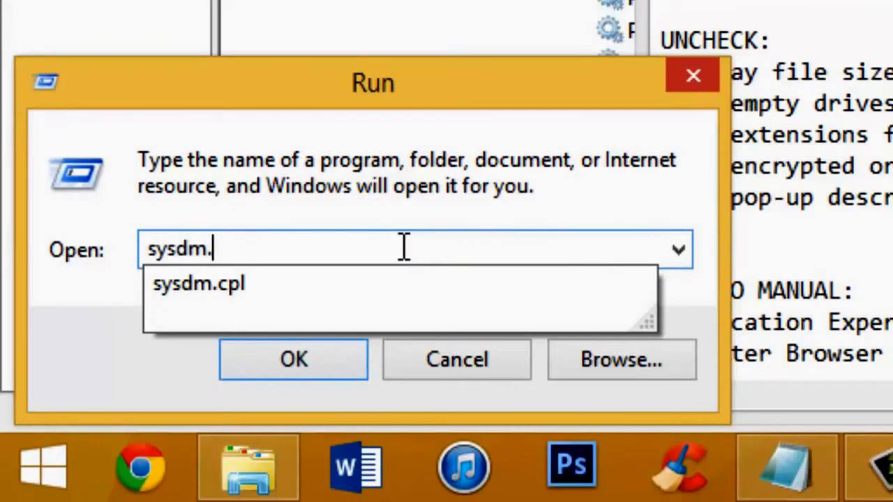
pyautogui.write('cpl')
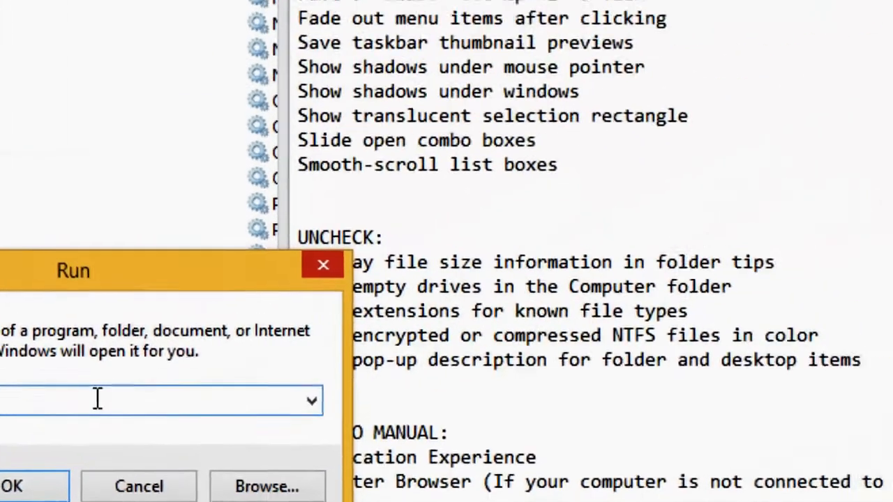
pyautogui.press('Return')
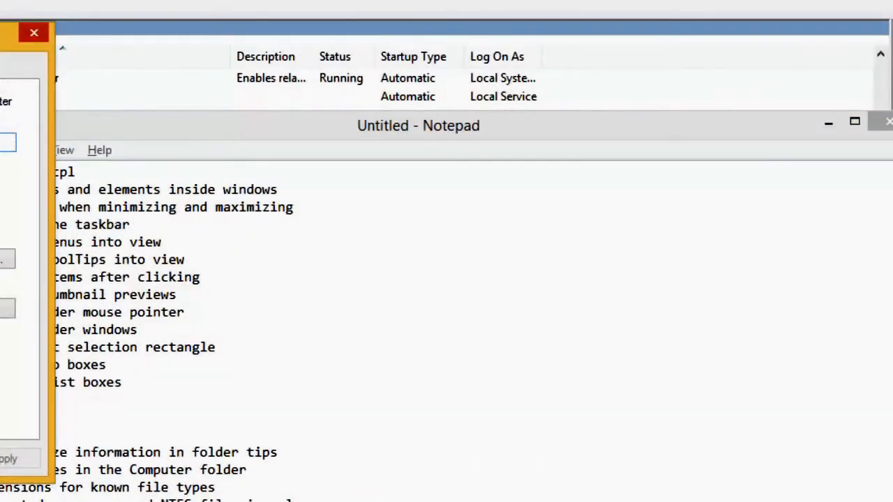
# Open the Performance settings from the advanced System Properties and move the Performance Options dialog clear of the other windows
pyautogui.moveTo(7, 33); pyautogui.dragTo(563, 77)
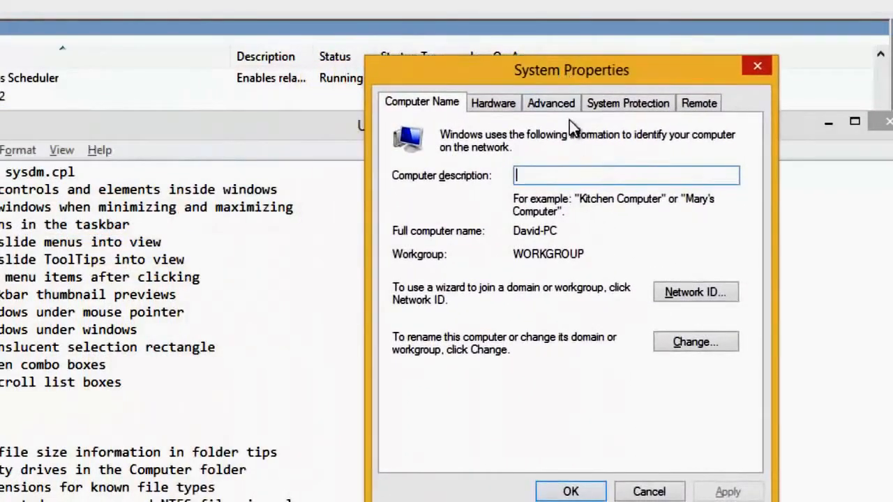
pyautogui.click(551, 104)
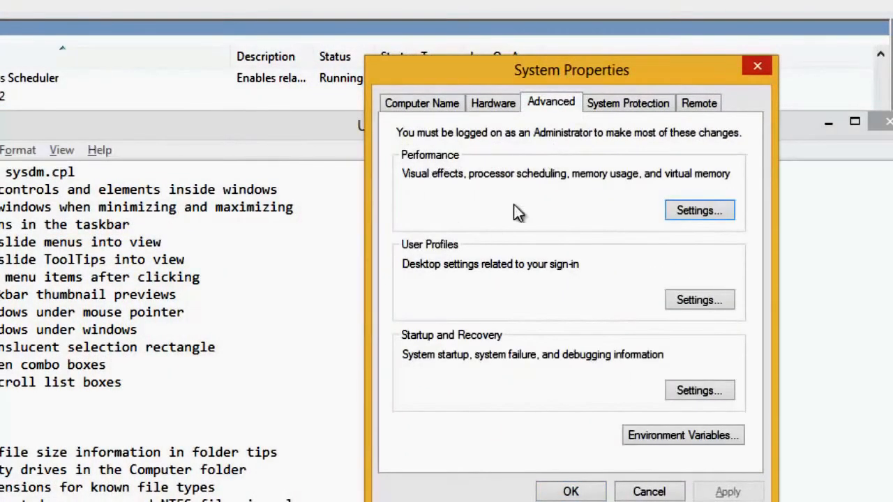
pyautogui.click(696, 210)
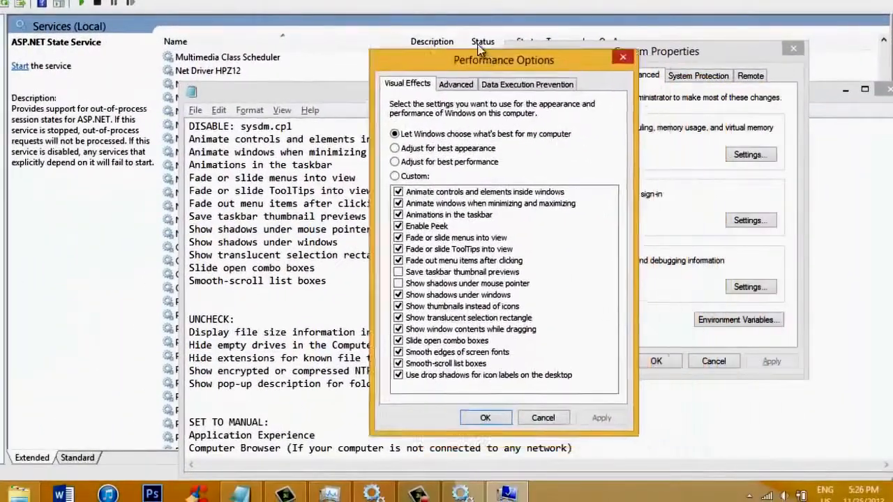
pyautogui.moveTo(480, 49); pyautogui.dragTo(245, 4)
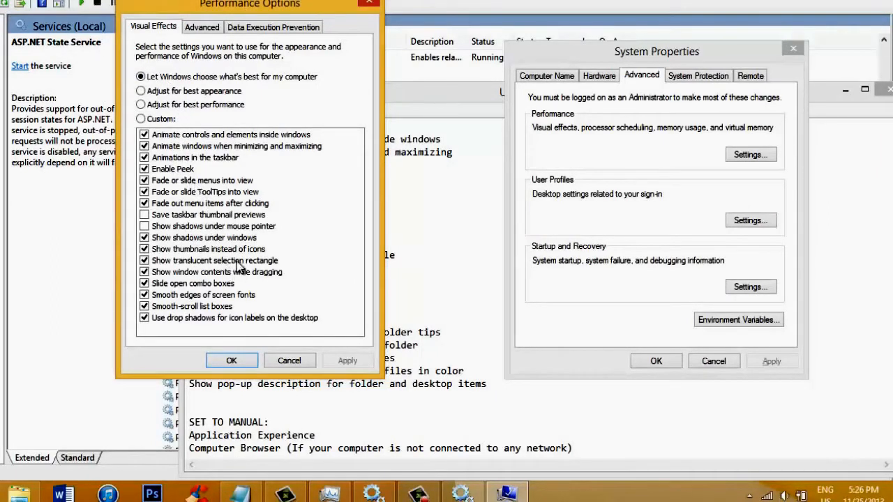
# Place the Notepad notes beside Performance Options so the DISABLE list can be compared with the visual effects
pyautogui.click(240, 494)
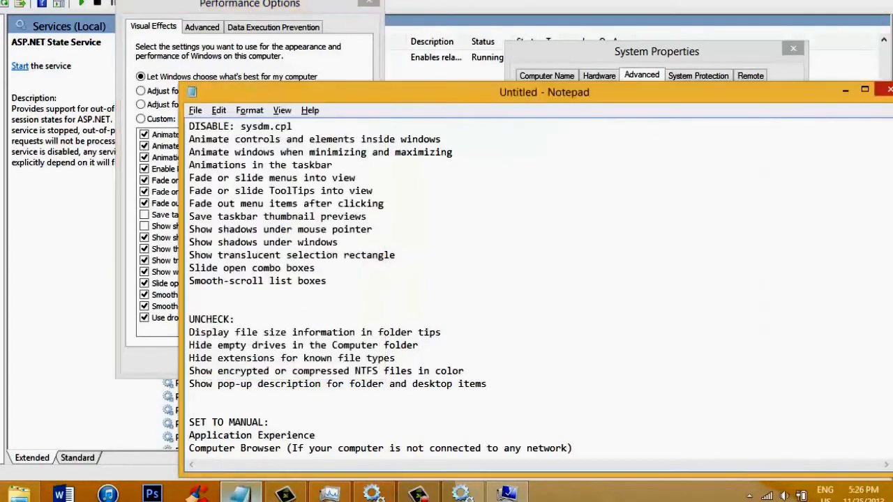
pyautogui.click(240, 494)
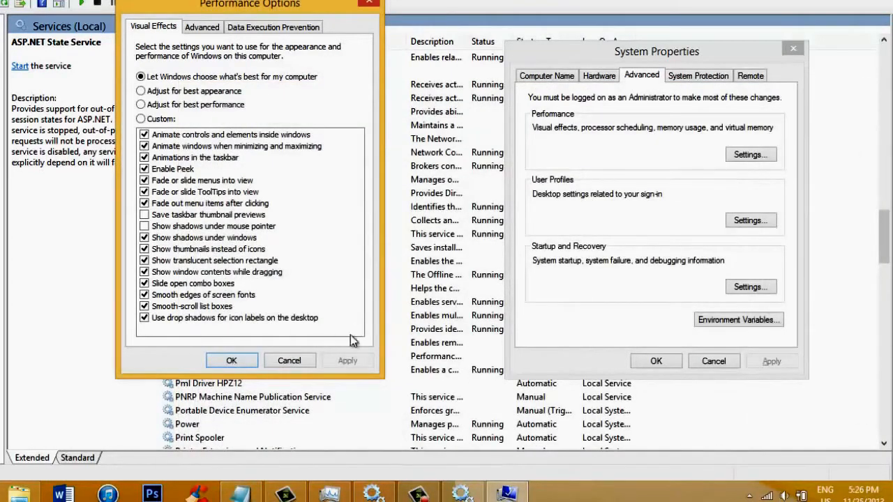
pyautogui.moveTo(887, 499)
pyautogui.click(240, 492)
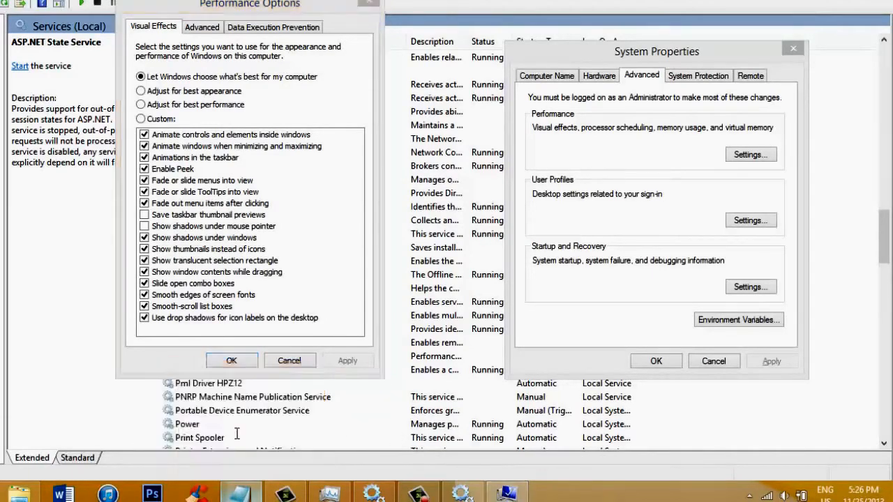
pyautogui.moveTo(366, 101); pyautogui.dragTo(571, 39)
pyautogui.moveTo(551, 223); pyautogui.dragTo(644, 218)
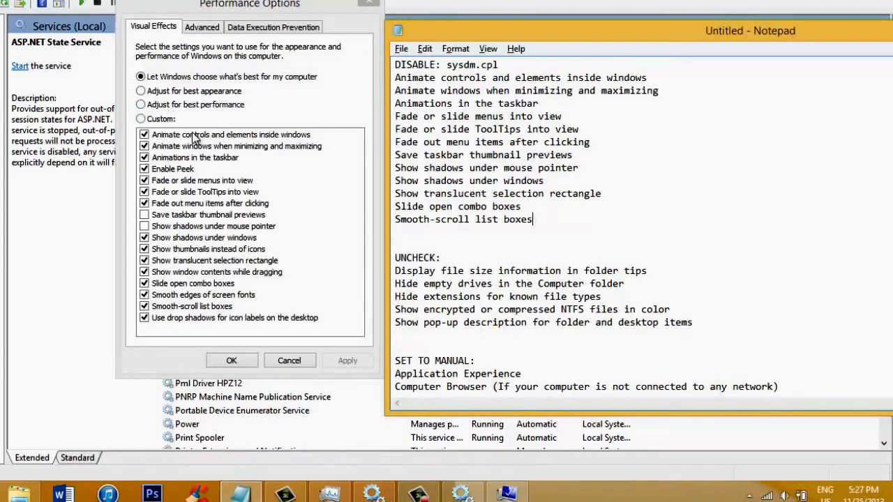
# Disable Animate controls and elements inside windows, Animate windows when minimizing and maximizing, and Animations in the taskbar
pyautogui.click(145, 135)
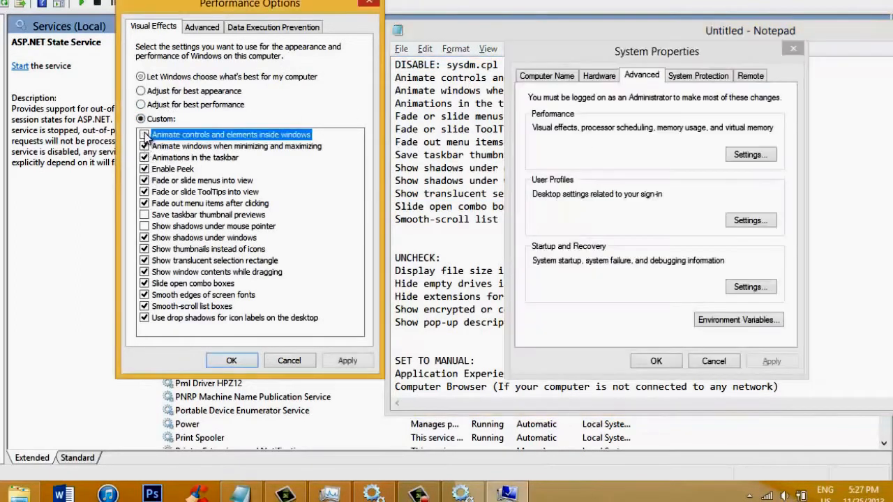
pyautogui.click(240, 494)
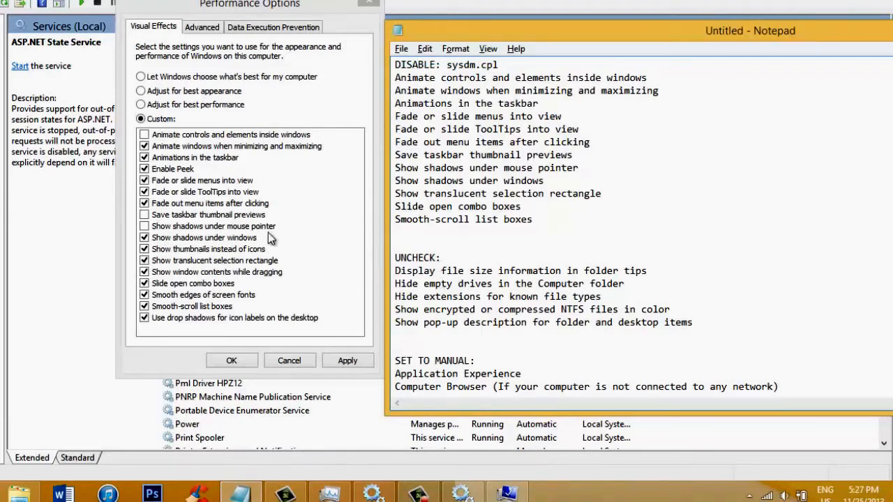
pyautogui.click(144, 146)
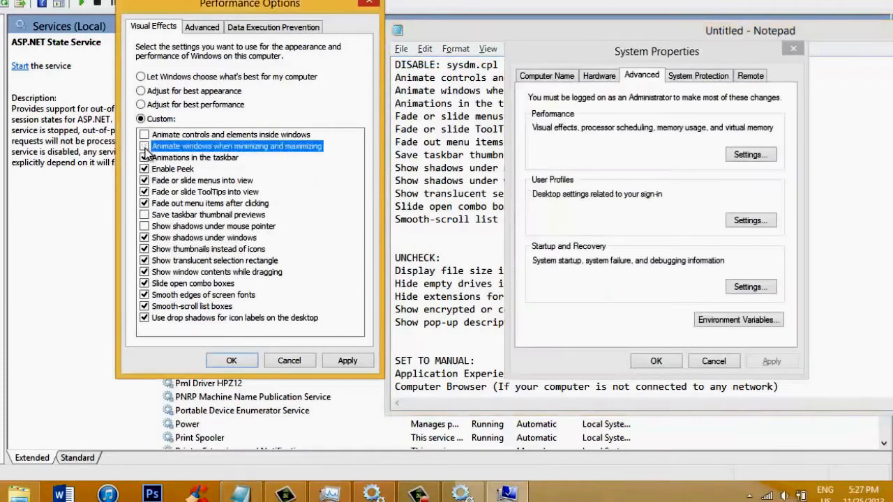
pyautogui.click(144, 157)
# Disable Slide open combo boxes and Smooth edges of screen fonts, and apply the custom visual effects
pyautogui.click(144, 283)
pyautogui.click(144, 294)
pyautogui.click(145, 318)
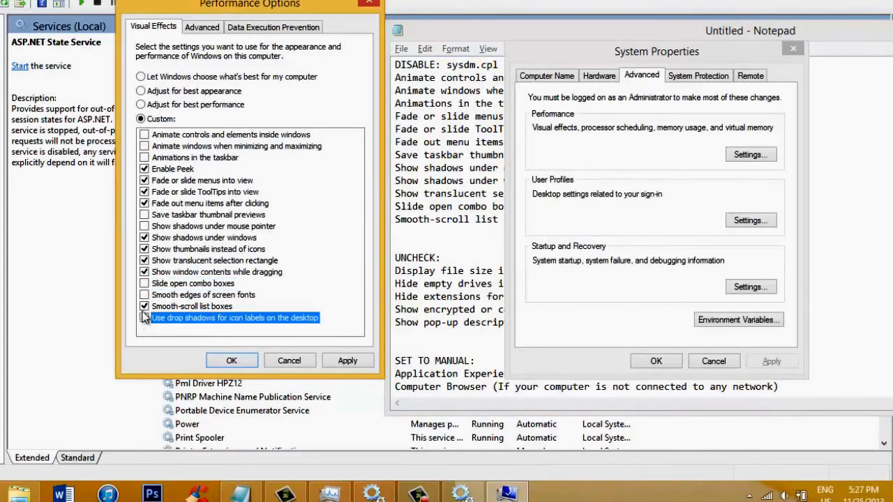
pyautogui.click(347, 361)
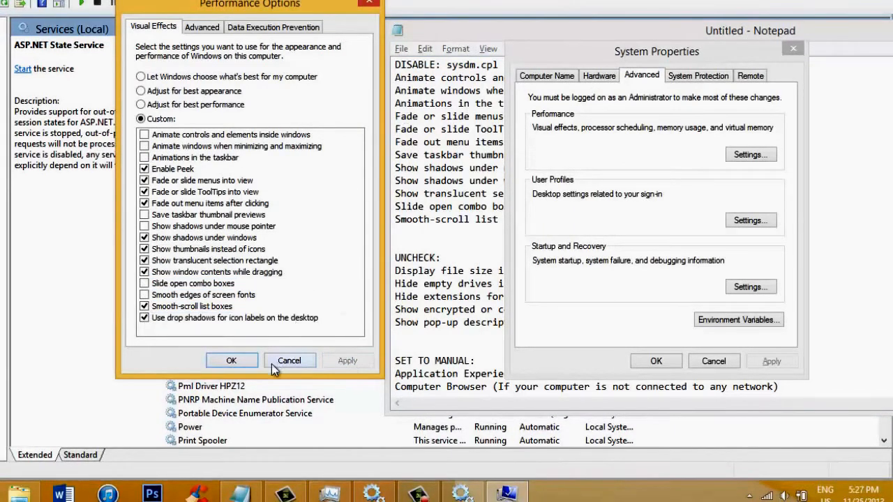
pyautogui.click(247, 363)
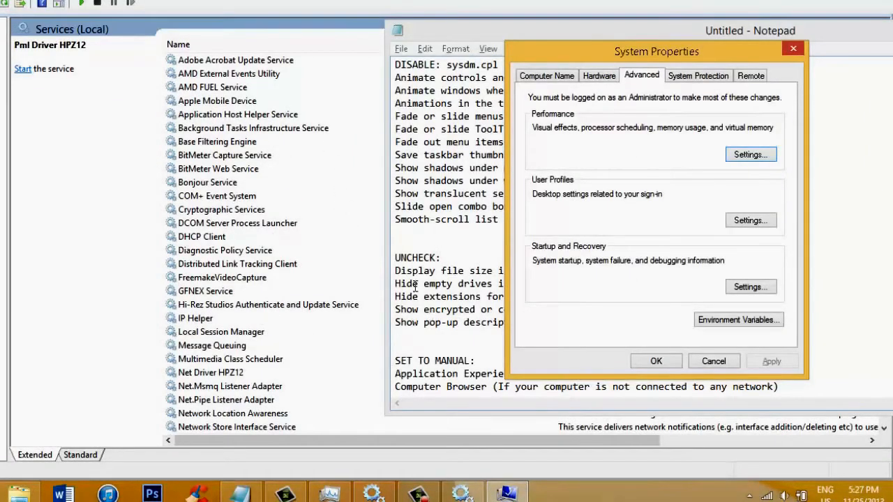
# Reopen Performance Options to review the custom visual effects selection, and close it
pyautogui.click(750, 154)
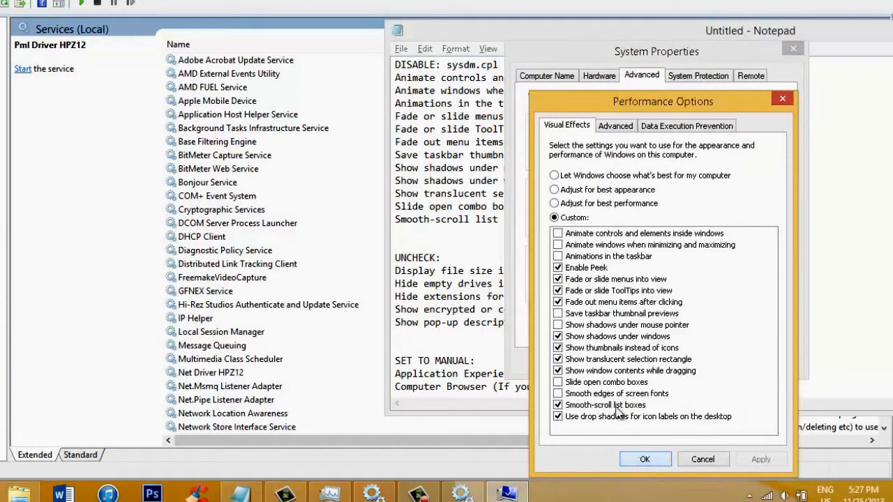
pyautogui.click(644, 460)
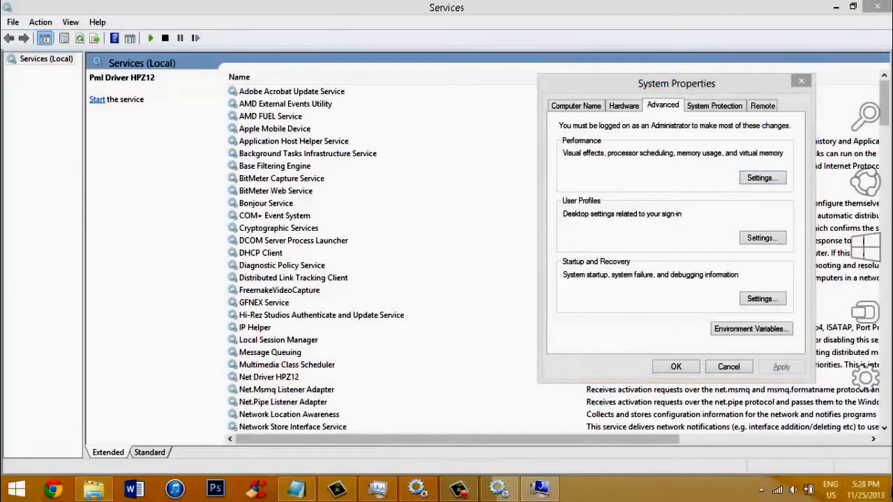
# Open the advanced folder view settings in Folder Options from This PC and look through the list
pyautogui.click(891, 499)
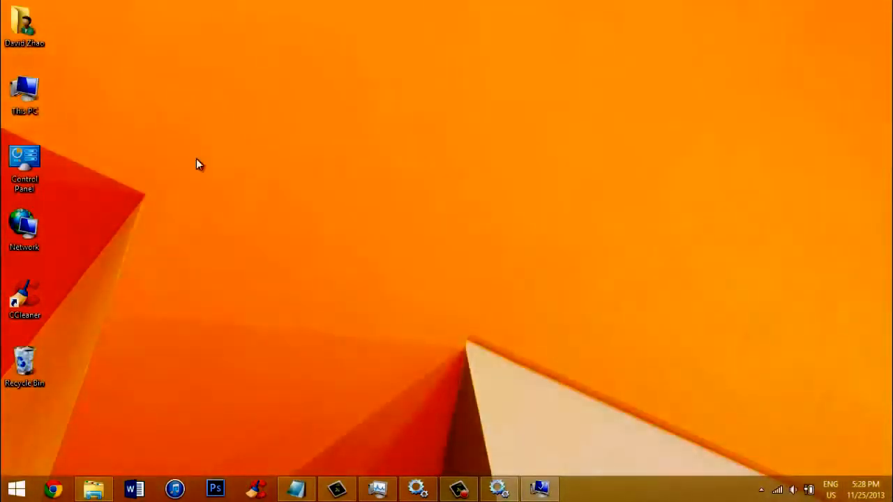
pyautogui.doubleClick(27, 92)
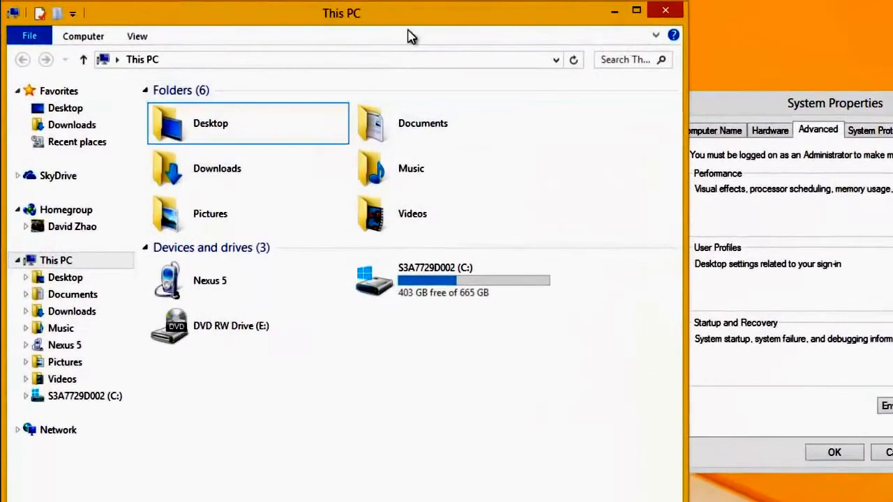
pyautogui.moveTo(412, 21); pyautogui.dragTo(517, 23)
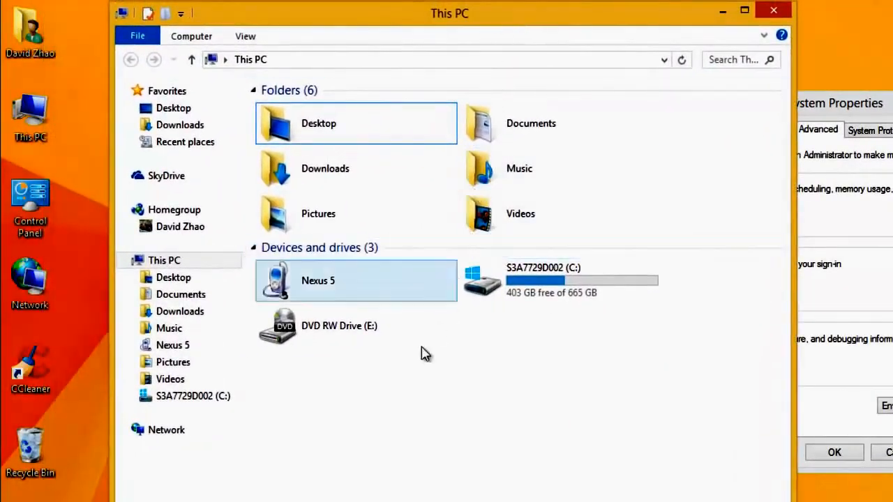
pyautogui.click(252, 37)
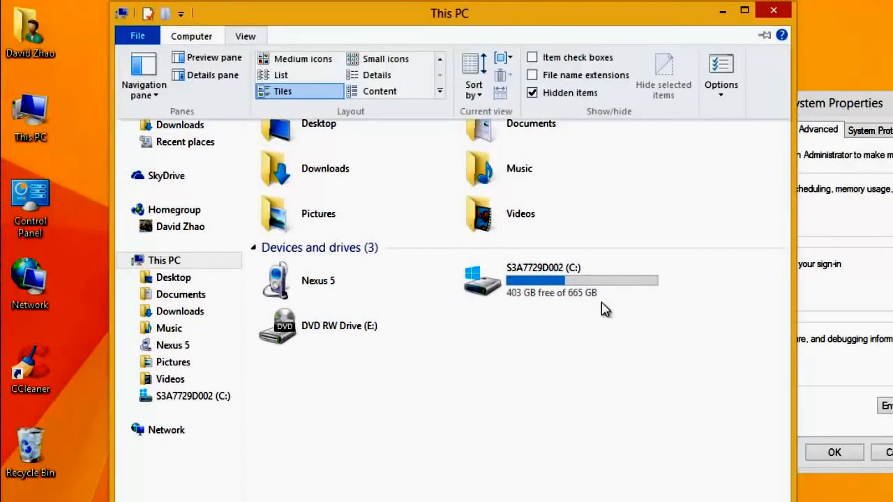
pyautogui.click(725, 75)
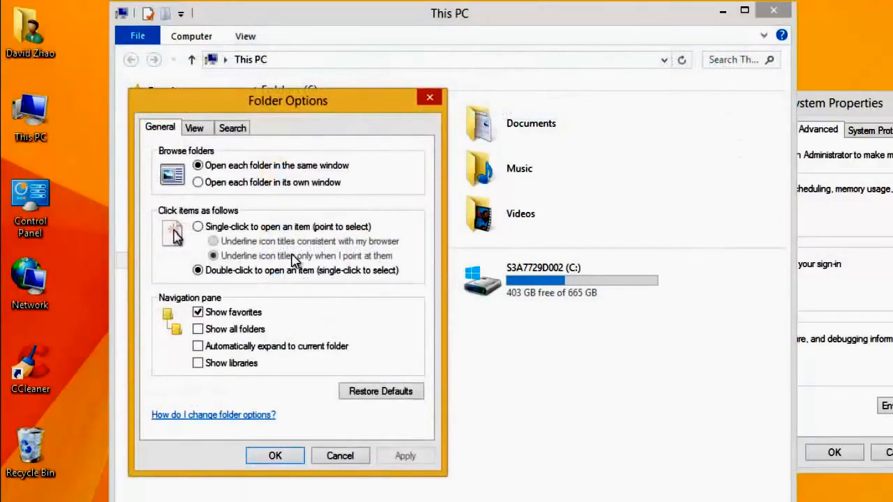
pyautogui.moveTo(231, 105); pyautogui.dragTo(311, 106)
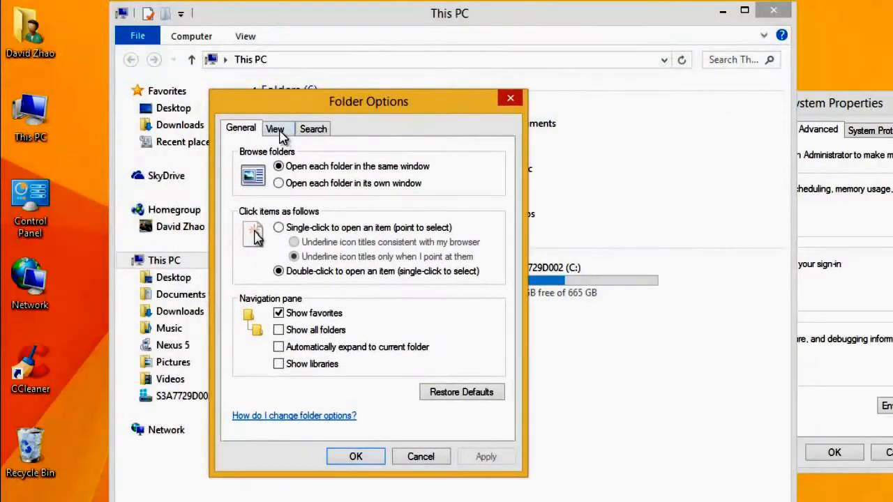
pyautogui.click(275, 129)
pyautogui.moveTo(494, 280); pyautogui.dragTo(486, 384)
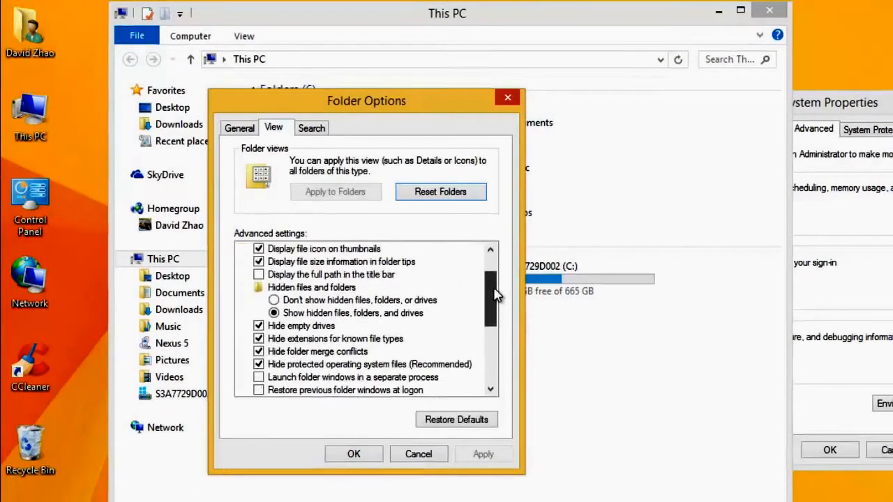
pyautogui.moveTo(409, 327)
pyautogui.mouseDown()
pyautogui.moveTo(409, 271)
pyautogui.moveTo(403, 318)
pyautogui.mouseUp()
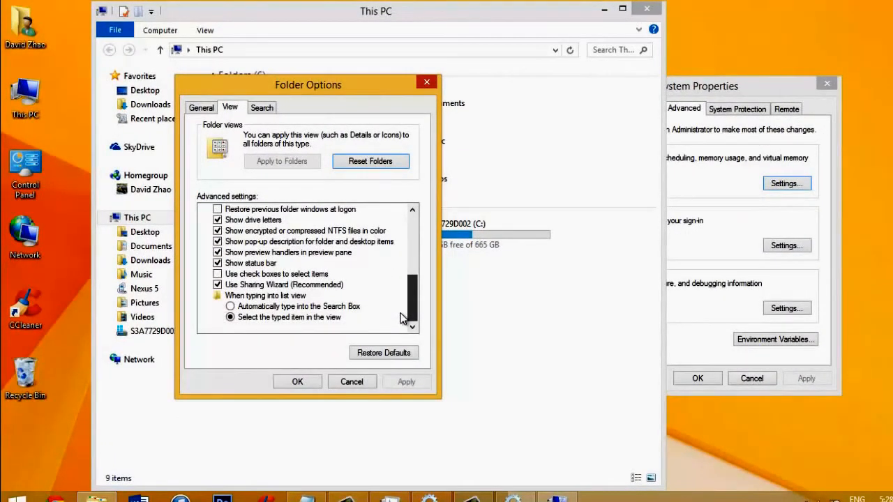
pyautogui.moveTo(421, 277); pyautogui.dragTo(419, 311)
# Place the Notepad notes beside Folder Options and go through the entries in the UNCHECK list
pyautogui.click(307, 497)
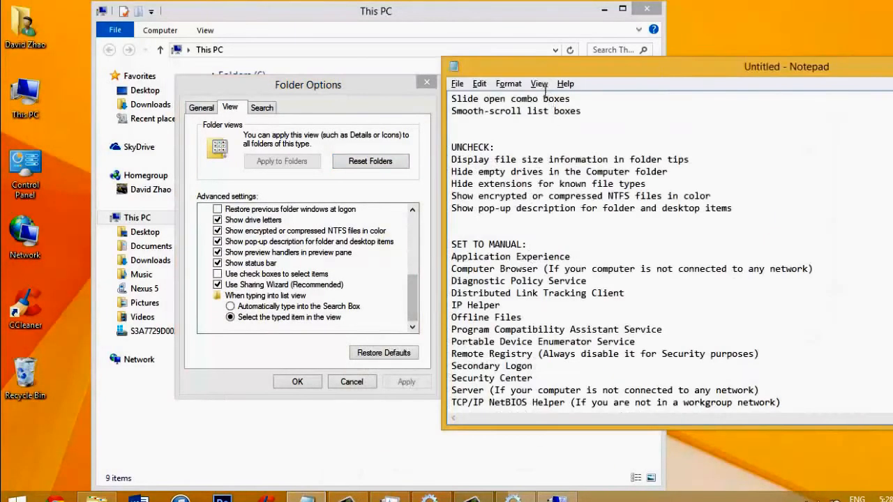
pyautogui.moveTo(525, 71); pyautogui.dragTo(537, 61)
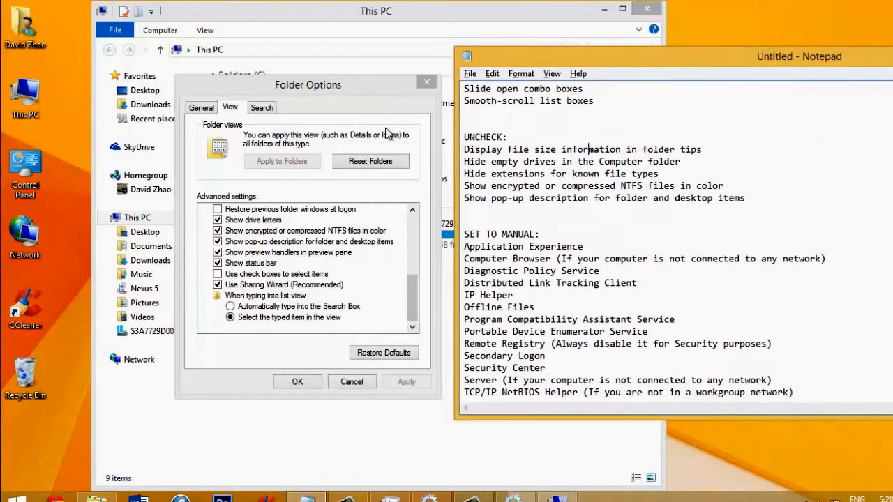
pyautogui.click(393, 140)
pyautogui.click(605, 14)
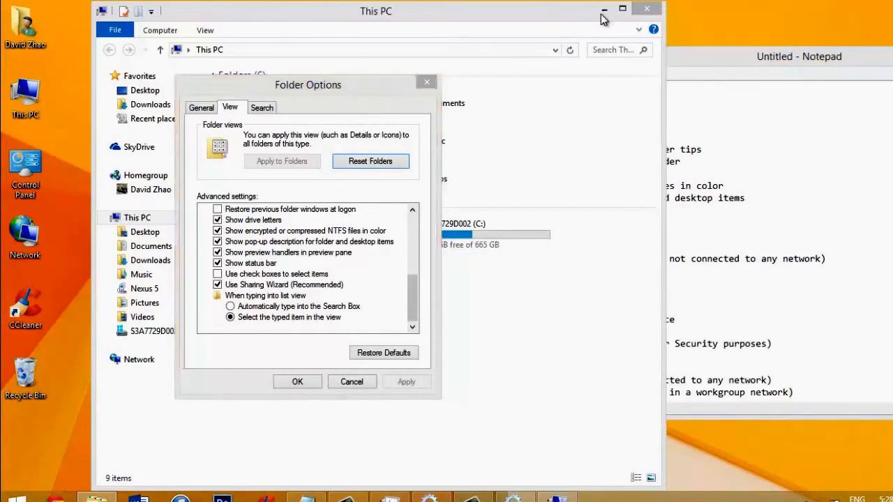
pyautogui.click(794, 171)
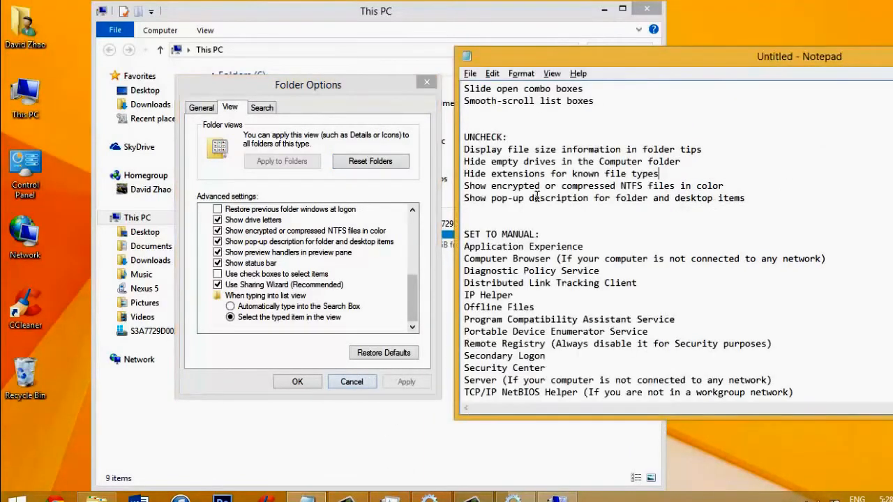
pyautogui.moveTo(469, 150); pyautogui.dragTo(716, 150)
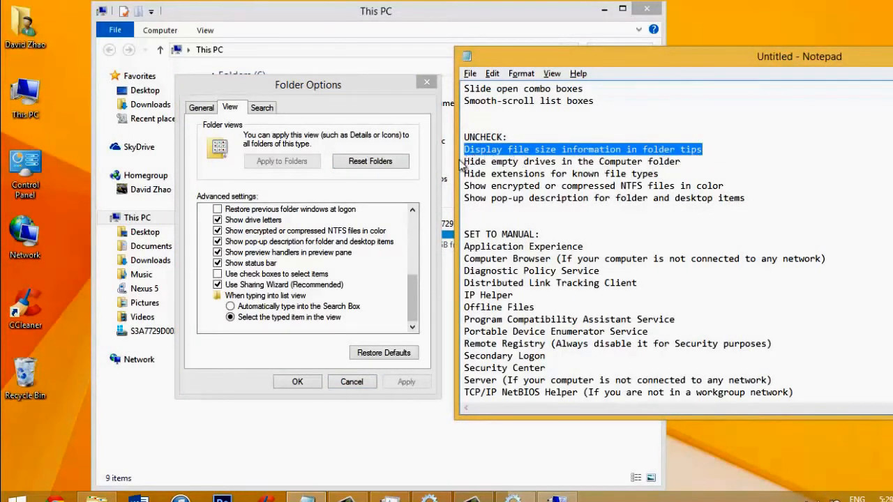
pyautogui.moveTo(455, 161); pyautogui.dragTo(668, 174)
pyautogui.click(691, 161)
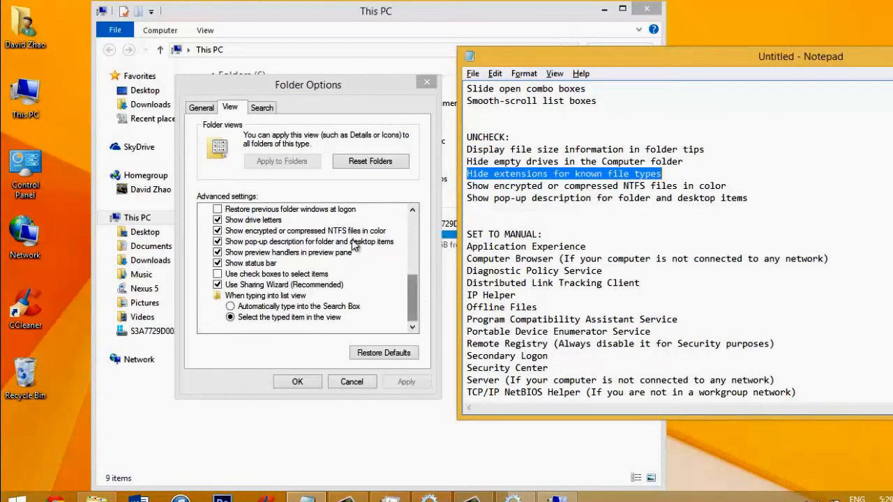
# Uncheck Show encrypted or compressed NTFS files in color and Hide extensions for known file types in the advanced folder settings
pyautogui.click(292, 233)
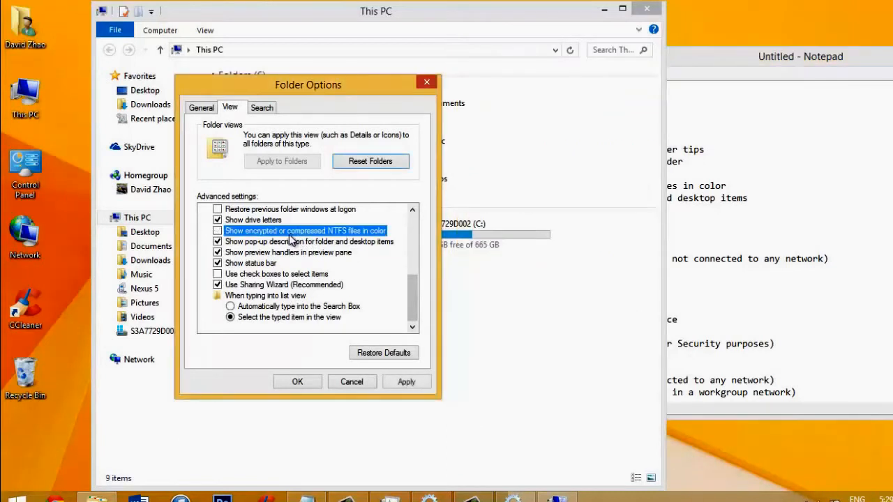
pyautogui.scroll(4, 416, 285)
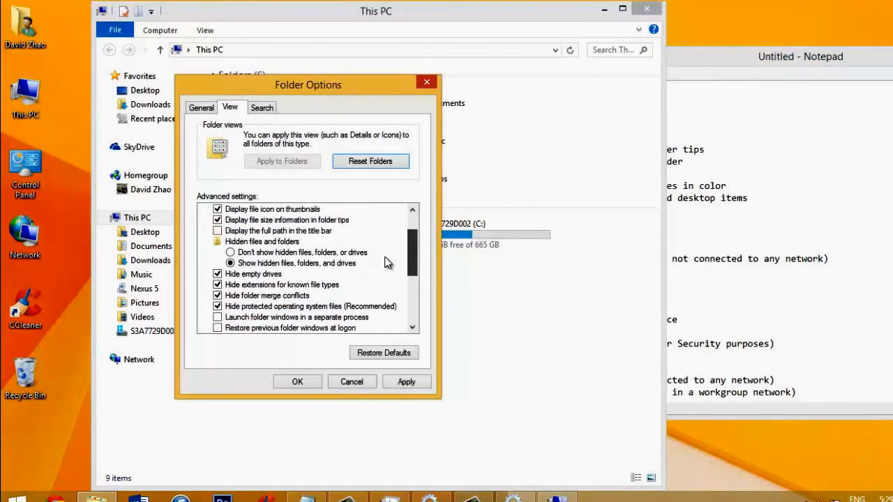
pyautogui.click(257, 285)
pyautogui.scroll(1, 258, 282)
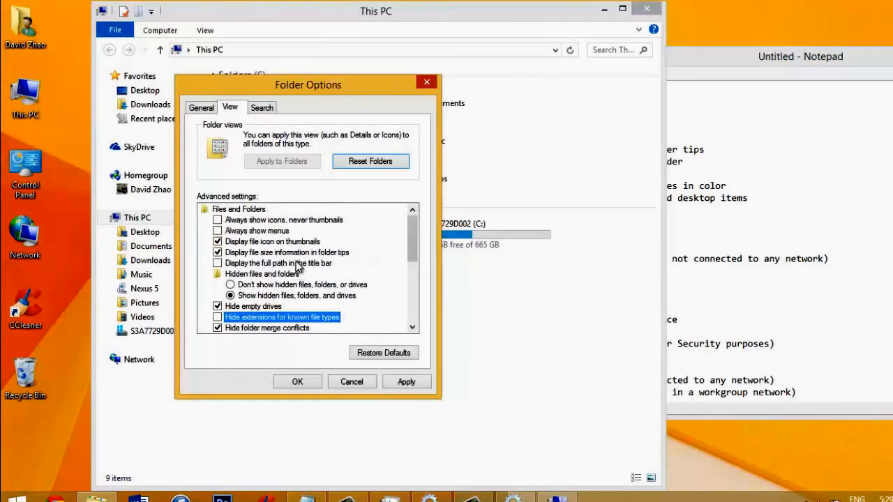
pyautogui.scroll(-1, 410, 247)
pyautogui.scroll(1, 410, 241)
pyautogui.scroll(-2, 314, 284)
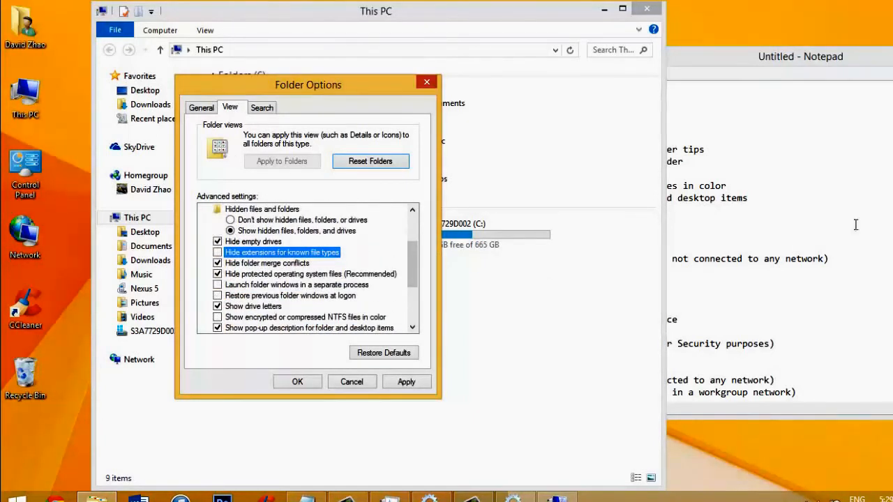
# Compare the UNCHECK list in the notes with the folder view settings, and cancel Folder Options
pyautogui.click(856, 215)
pyautogui.moveTo(803, 211); pyautogui.dragTo(450, 125)
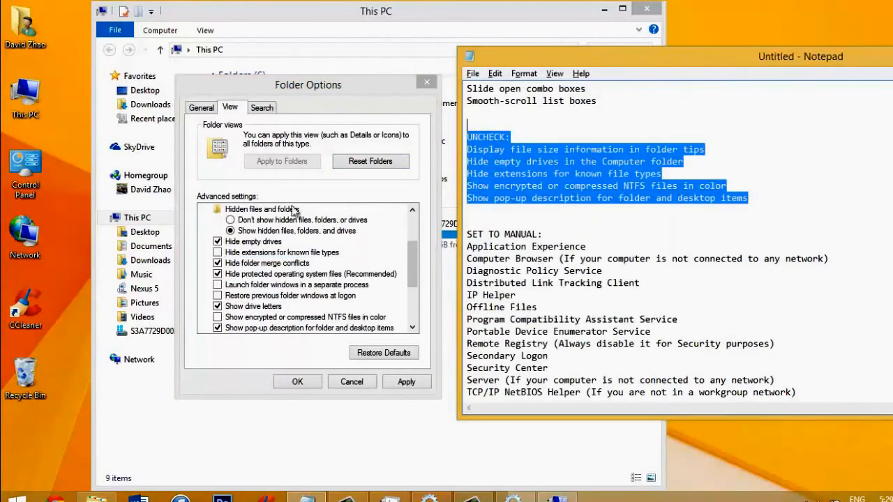
pyautogui.click(705, 258)
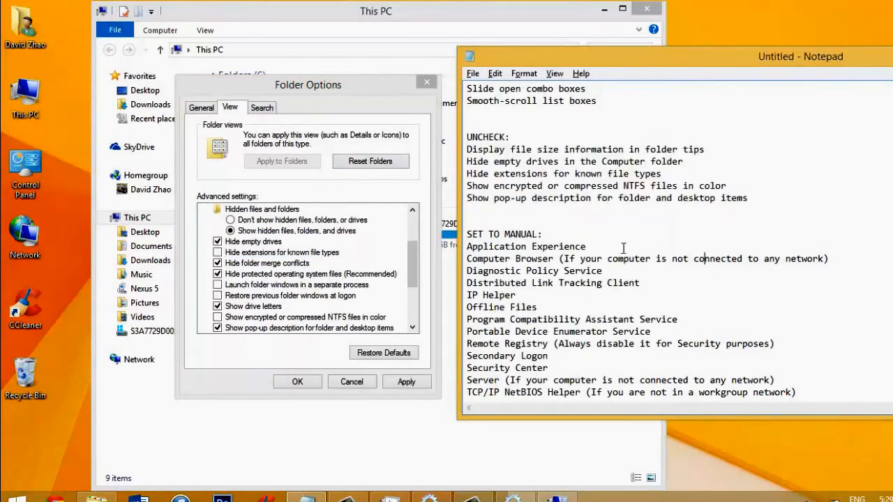
pyautogui.scroll(4, 623, 249)
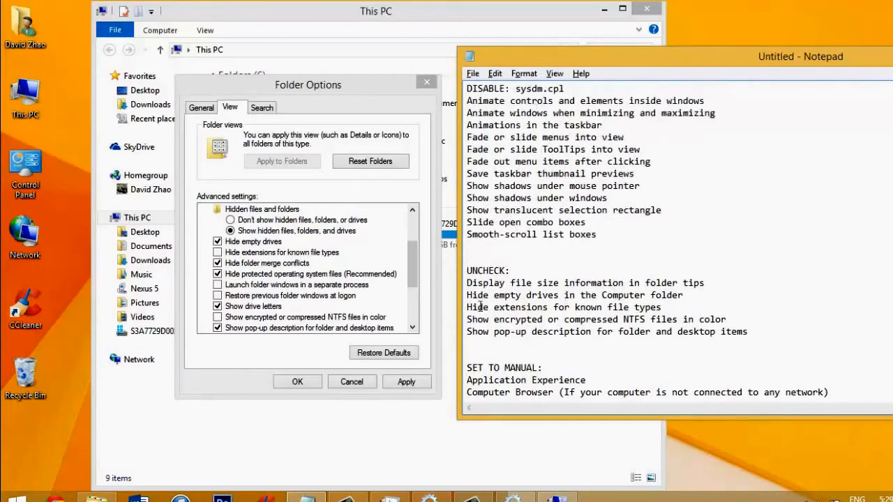
pyautogui.moveTo(468, 282); pyautogui.dragTo(698, 357)
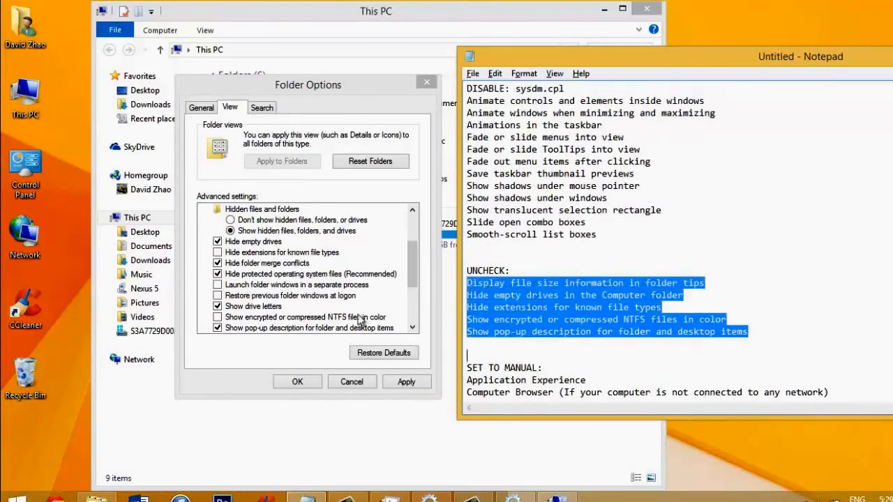
pyautogui.click(350, 381)
# Clear the desktop by minimizing This PC and the Notepad notes and closing System Properties
pyautogui.click(787, 201)
pyautogui.scroll(-5, 787, 202)
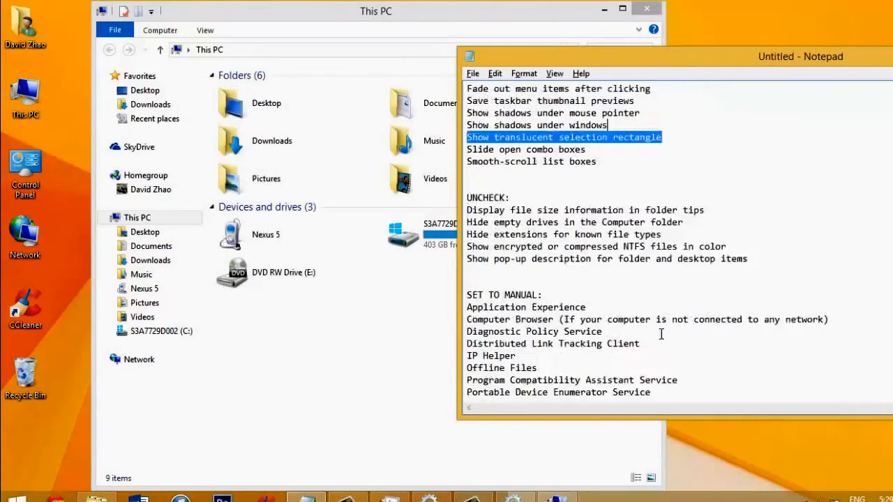
pyautogui.click(604, 10)
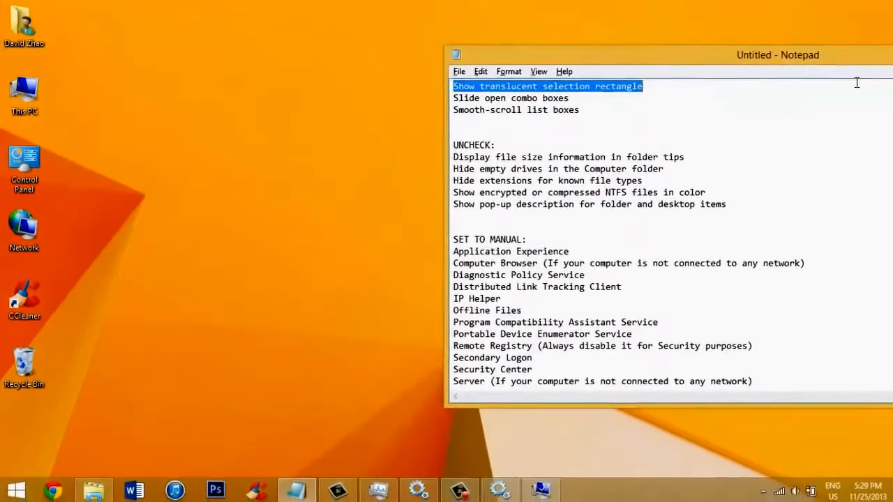
pyautogui.moveTo(789, 57); pyautogui.dragTo(491, 69)
pyautogui.click(759, 63)
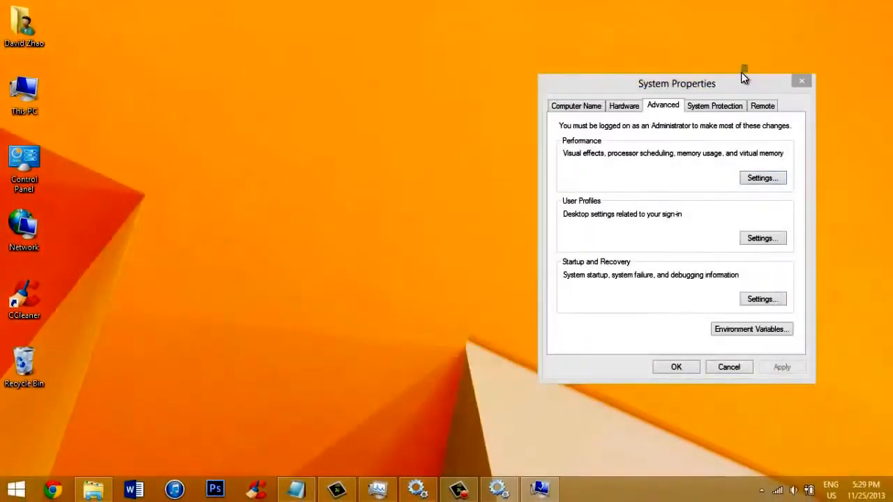
pyautogui.click(799, 80)
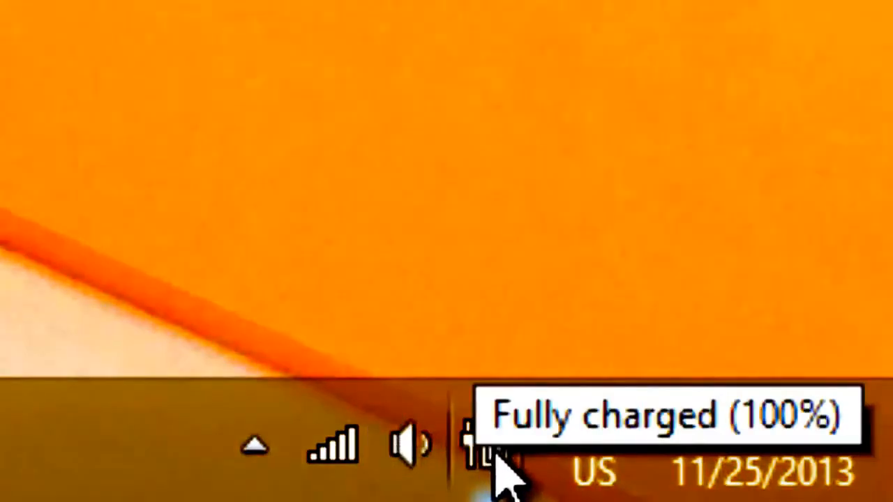
# Open Power Options from the battery status and show the additional power plans
pyautogui.moveTo(498, 457)
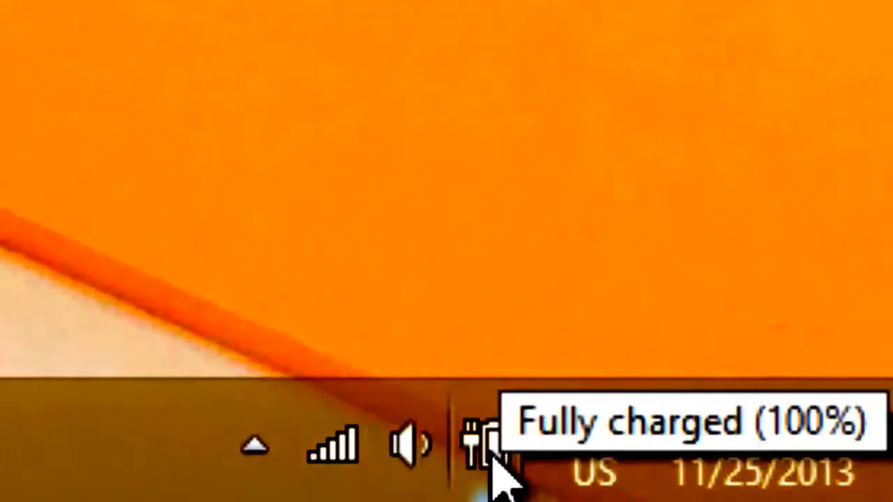
pyautogui.click(488, 438)
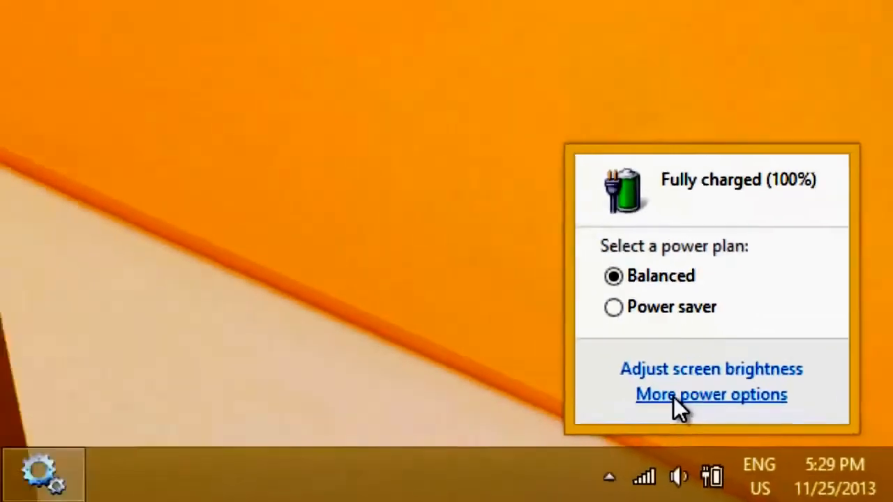
pyautogui.click(428, 272)
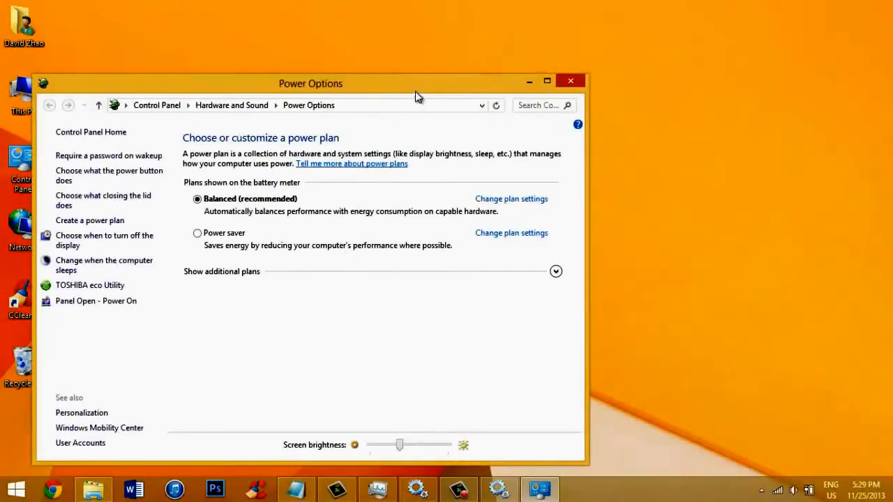
pyautogui.moveTo(419, 94); pyautogui.dragTo(498, 41)
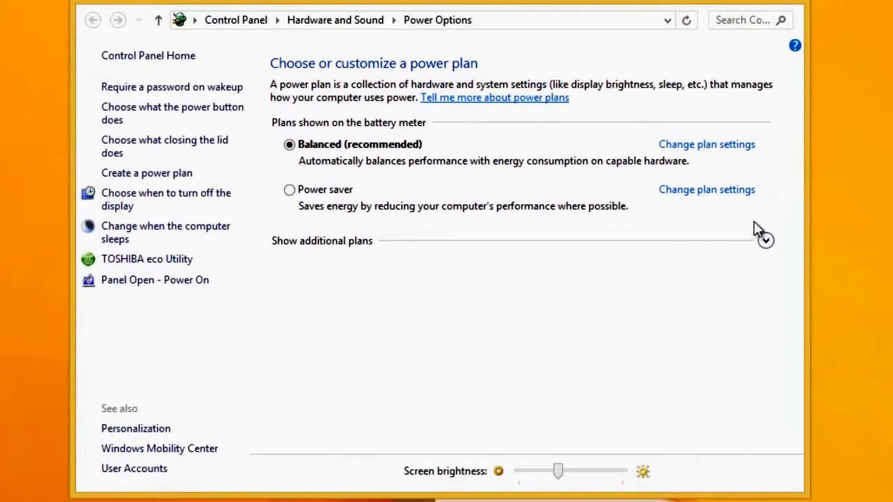
pyautogui.click(746, 237)
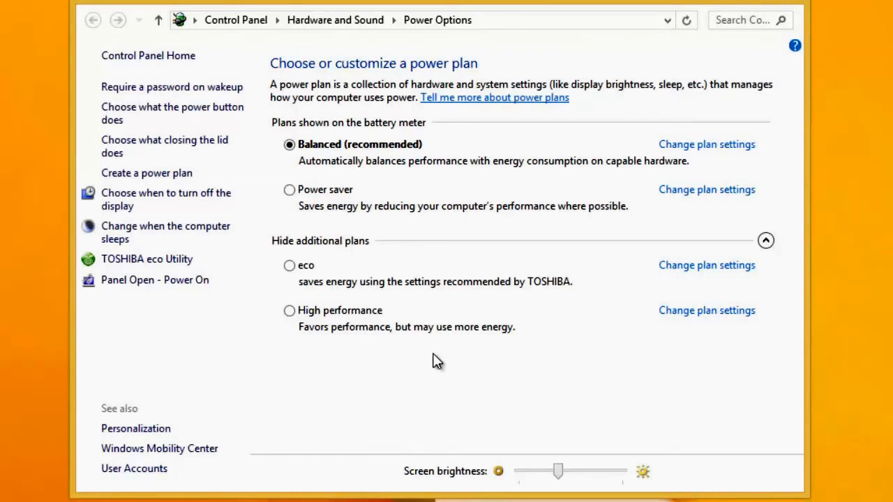
# Compare the Power saver and Balanced plans, select the High performance power plan, and close Power Options
pyautogui.click(344, 195)
pyautogui.click(357, 143)
pyautogui.click(337, 322)
pyautogui.click(804, 5)
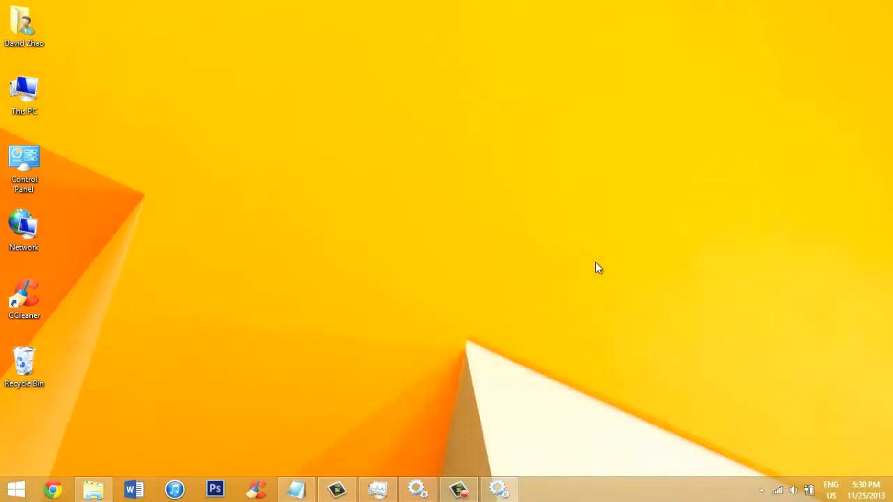
pyautogui.click(377, 491)
pyautogui.click(459, 491)
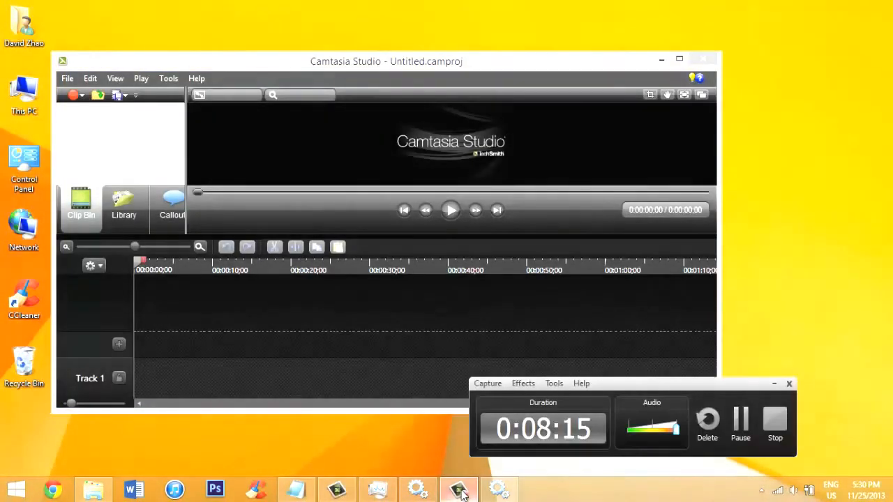
pyautogui.click(890, 495)
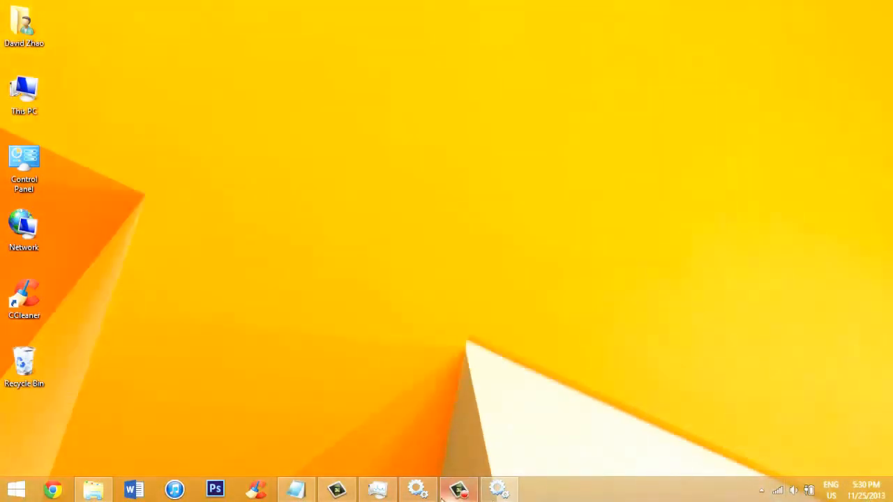
pyautogui.moveTo(182, 222); pyautogui.dragTo(538, 478)
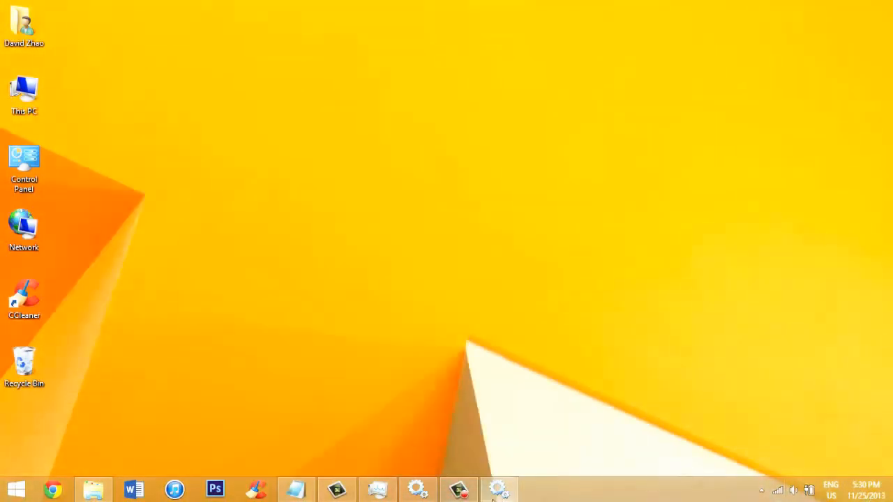
pyautogui.click(460, 477)
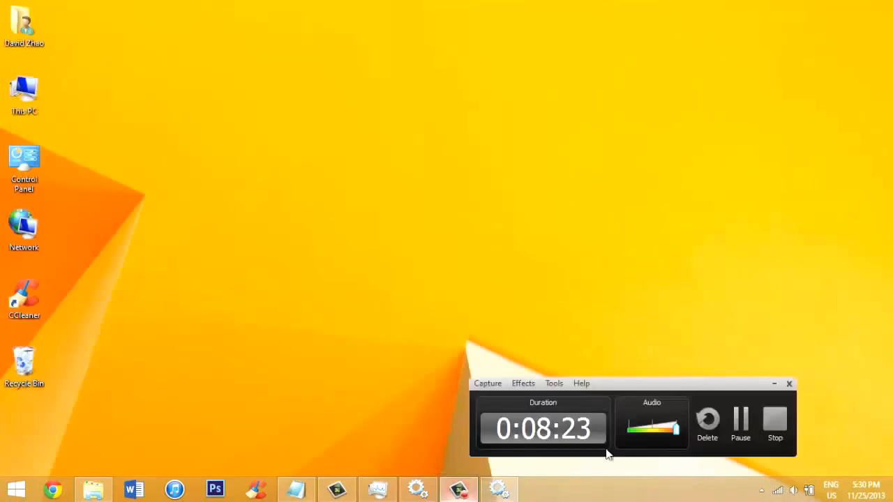